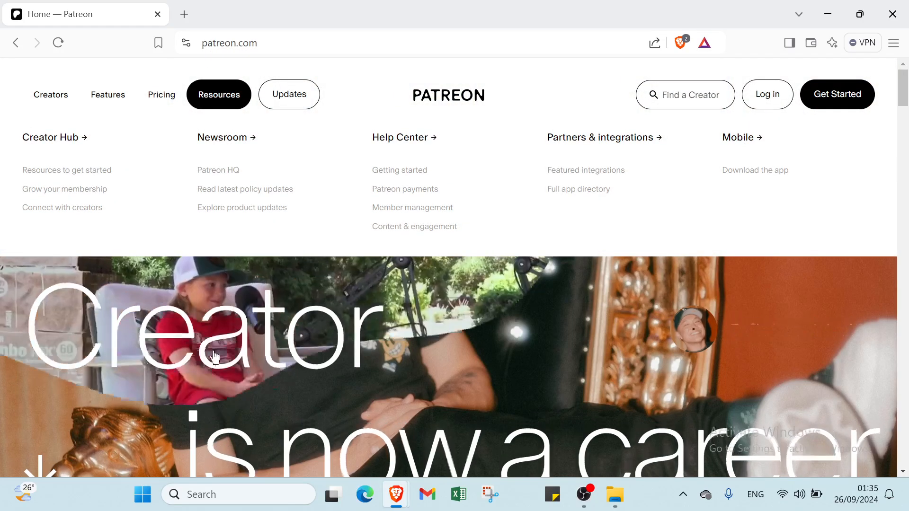
- Look through the Patreon home page, from the opening banner to the community section, and return to its beginning
{"action": "scroll", "coordinate": [263, 322], "scroll_direction": "down", "scroll_amount": 4}
{"action": "scroll", "coordinate": [263, 320], "scroll_direction": "up", "scroll_amount": 4}
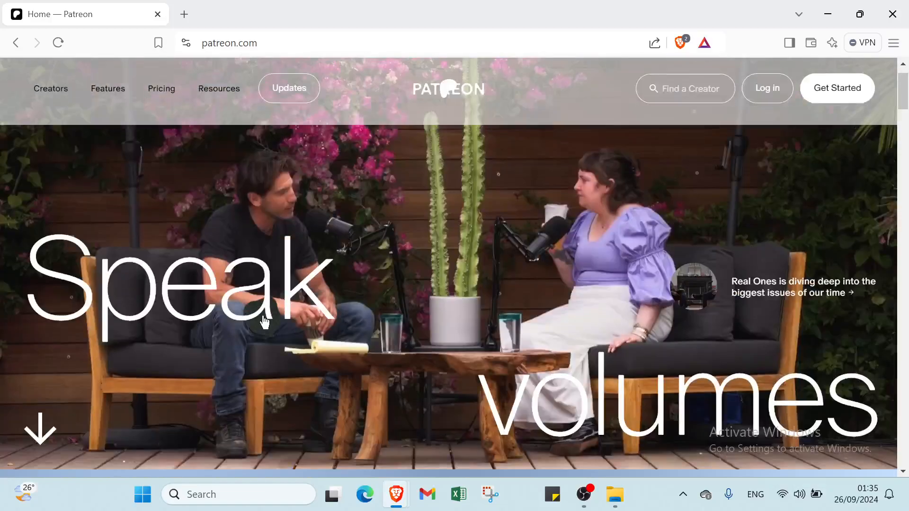
{"action": "scroll", "coordinate": [265, 320], "scroll_direction": "down", "scroll_amount": 5}
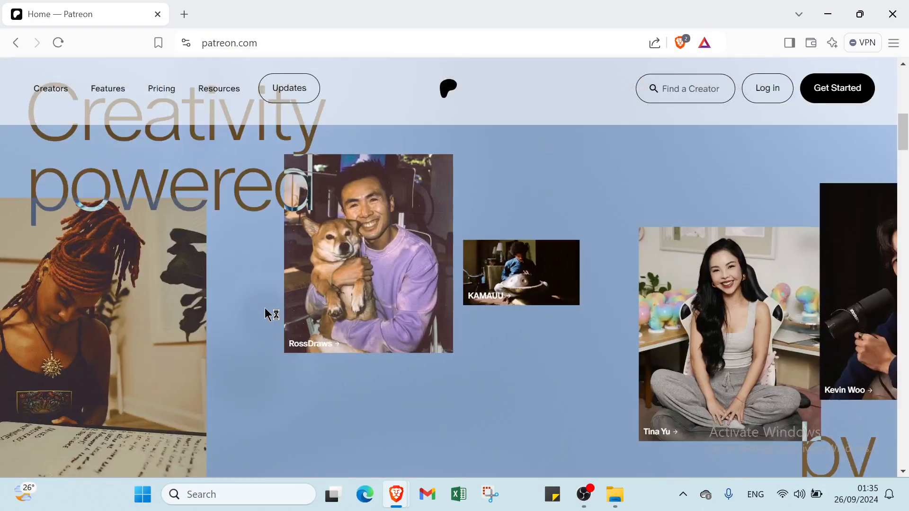
{"action": "scroll", "coordinate": [268, 312], "scroll_direction": "up", "scroll_amount": 5}
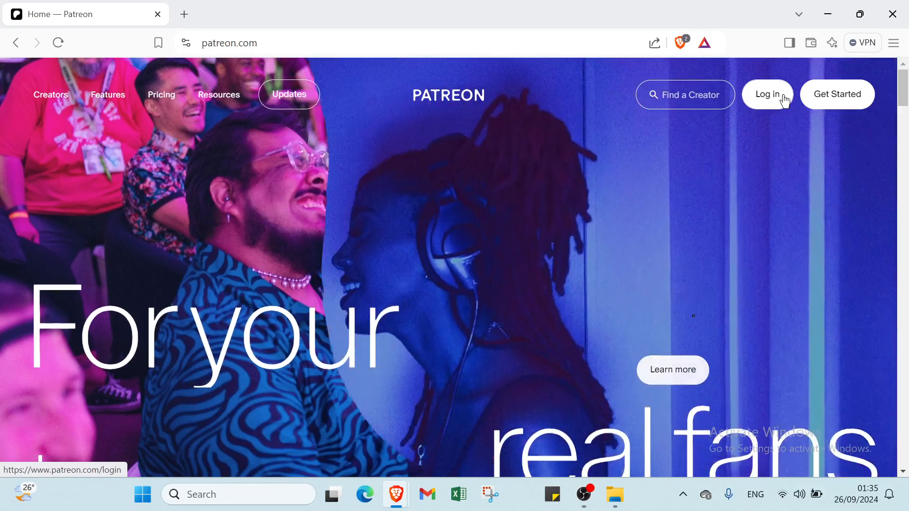
{"action": "scroll", "coordinate": [600, 236], "scroll_direction": "down", "scroll_amount": 4}
{"action": "scroll", "coordinate": [600, 236], "scroll_direction": "down", "scroll_amount": 7}
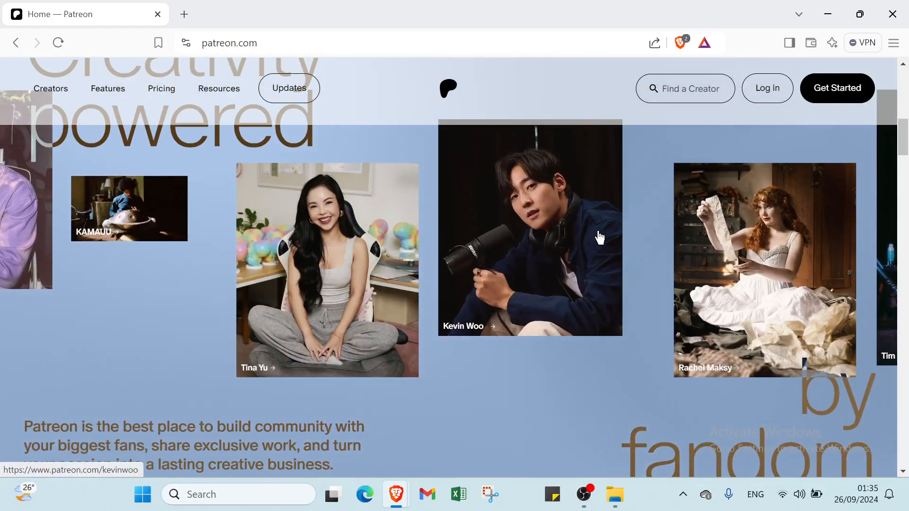
{"action": "scroll", "coordinate": [599, 237], "scroll_direction": "down", "scroll_amount": 4}
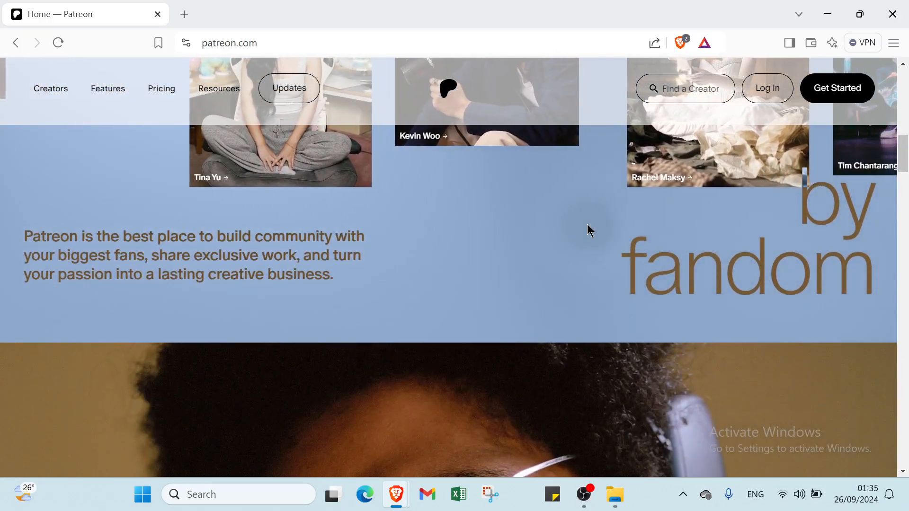
{"action": "scroll", "coordinate": [587, 224], "scroll_direction": "down", "scroll_amount": 2}
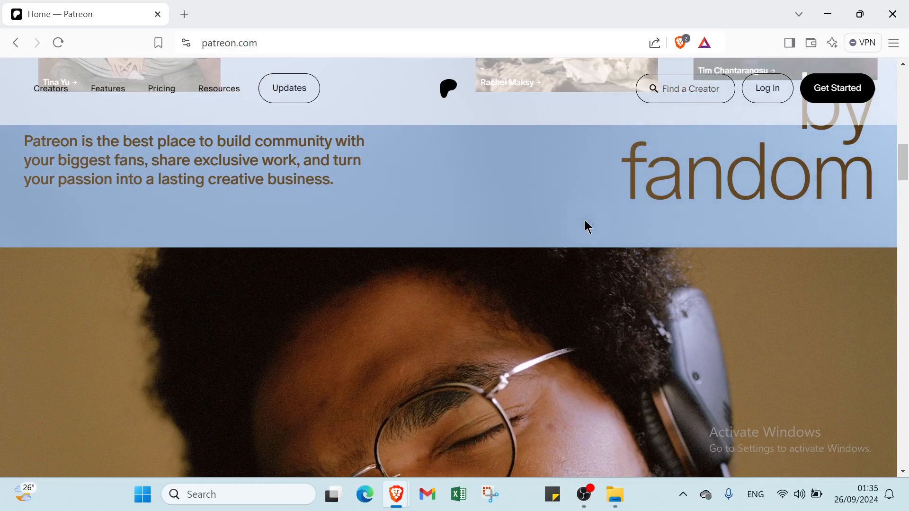
{"action": "scroll", "coordinate": [588, 226], "scroll_direction": "down", "scroll_amount": 3}
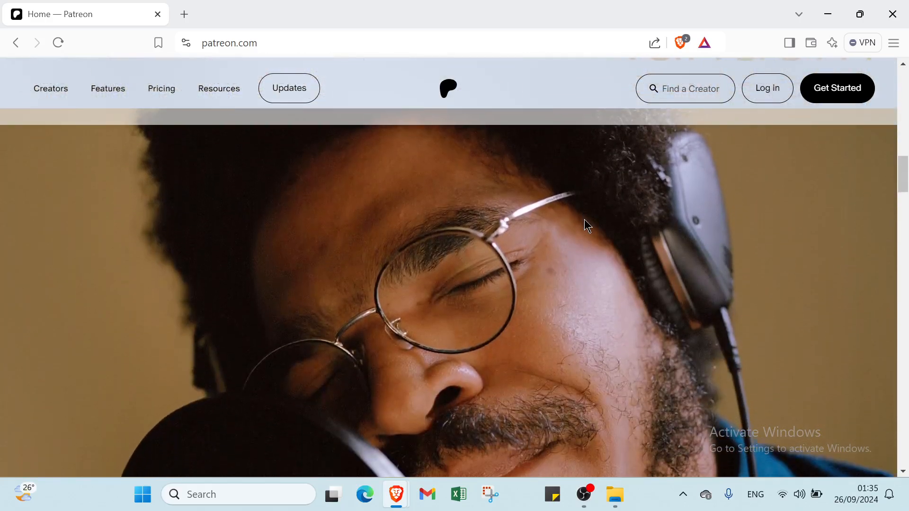
{"action": "scroll", "coordinate": [584, 222], "scroll_direction": "down", "scroll_amount": 1}
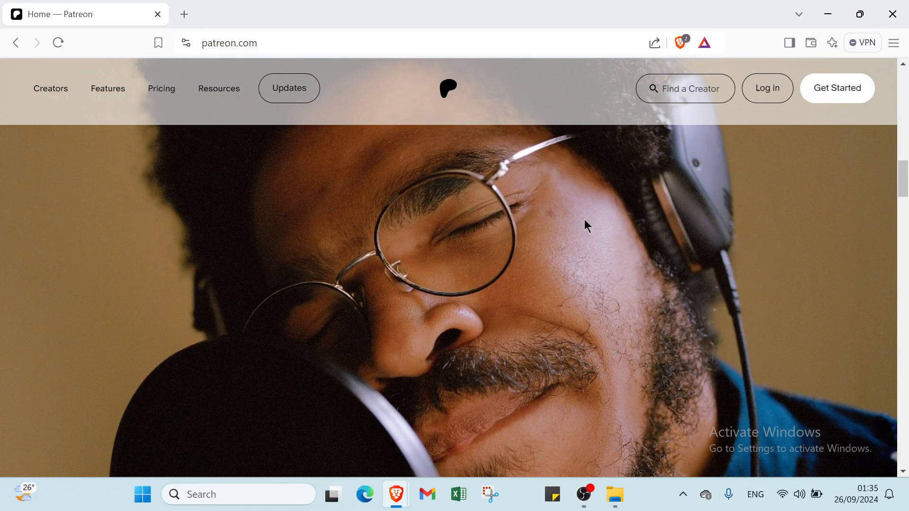
{"action": "scroll", "coordinate": [584, 220], "scroll_direction": "down", "scroll_amount": 3}
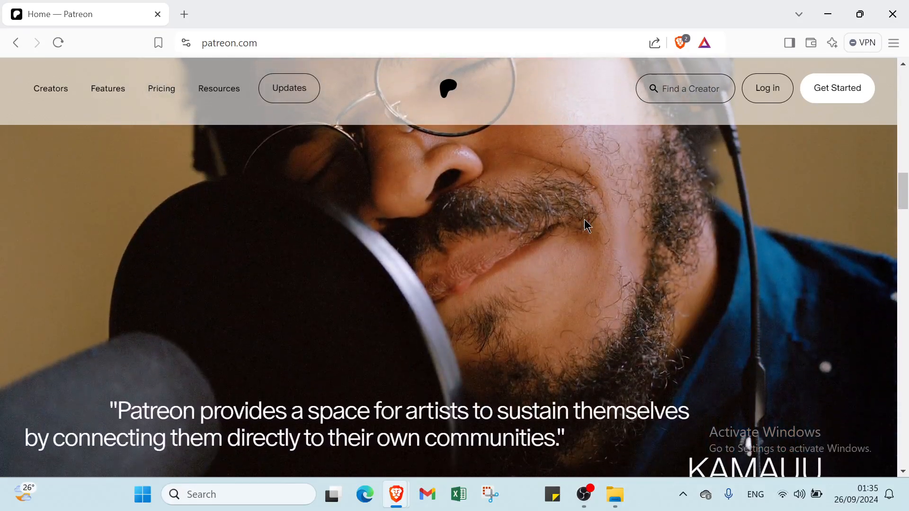
{"action": "scroll", "coordinate": [584, 226], "scroll_direction": "down", "scroll_amount": 5}
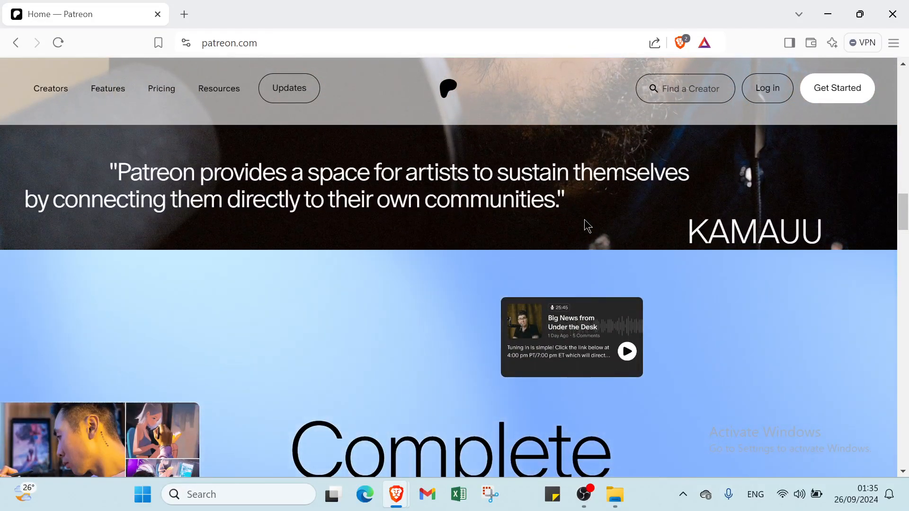
{"action": "scroll", "coordinate": [584, 222], "scroll_direction": "down", "scroll_amount": 3}
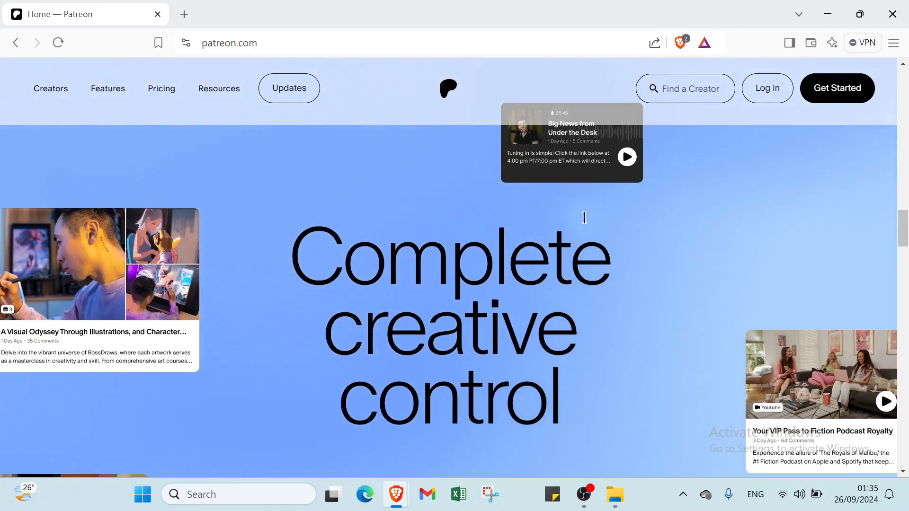
{"action": "scroll", "coordinate": [586, 219], "scroll_direction": "down", "scroll_amount": 5}
{"action": "scroll", "coordinate": [587, 218], "scroll_direction": "down", "scroll_amount": 7}
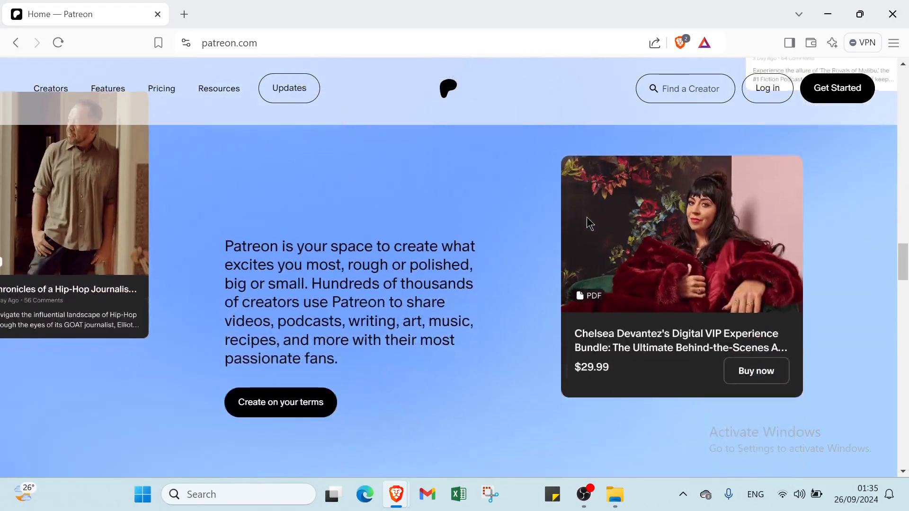
{"action": "scroll", "coordinate": [589, 218], "scroll_direction": "down", "scroll_amount": 3}
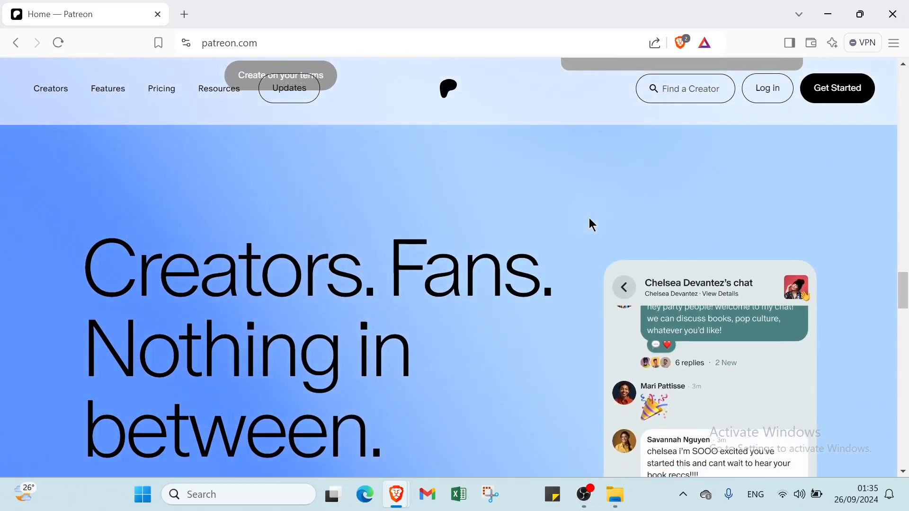
{"action": "scroll", "coordinate": [589, 218], "scroll_direction": "down", "scroll_amount": 2}
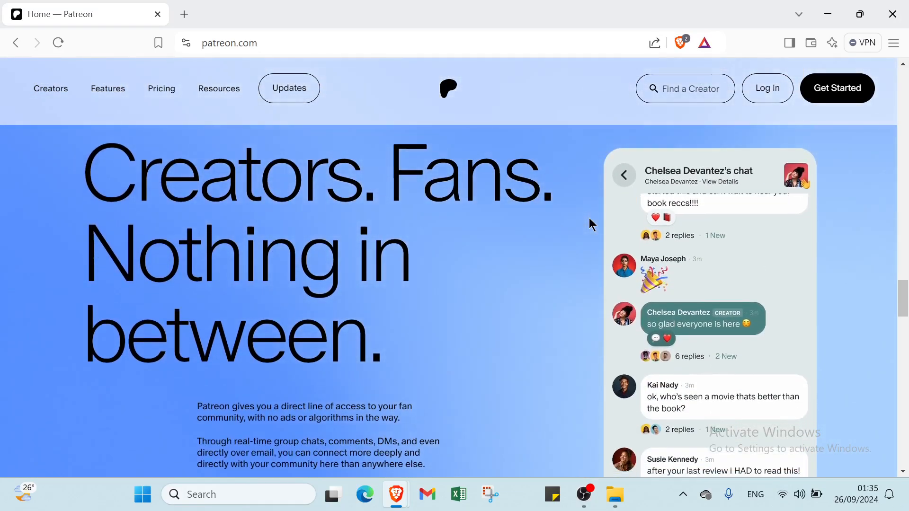
{"action": "scroll", "coordinate": [592, 224], "scroll_direction": "down", "scroll_amount": 5}
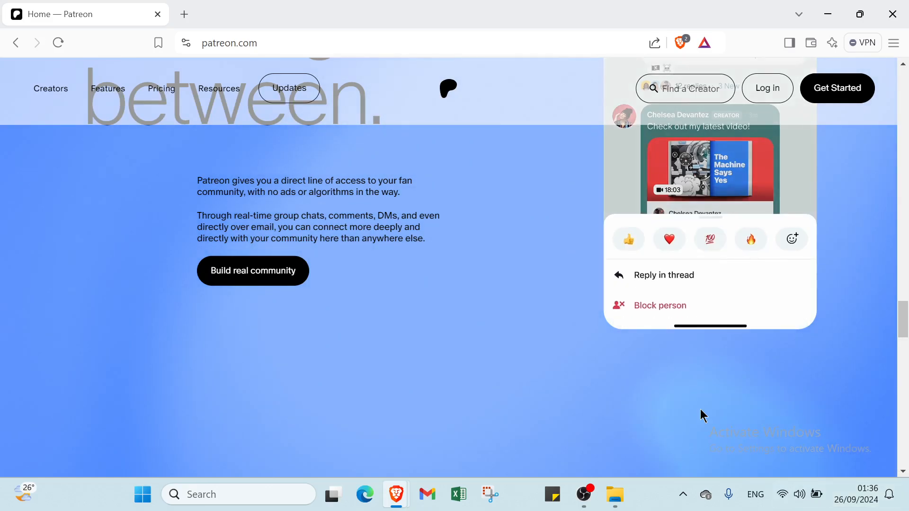
{"action": "scroll", "coordinate": [701, 416], "scroll_direction": "up", "scroll_amount": 7}
{"action": "scroll", "coordinate": [703, 415], "scroll_direction": "up", "scroll_amount": 12}
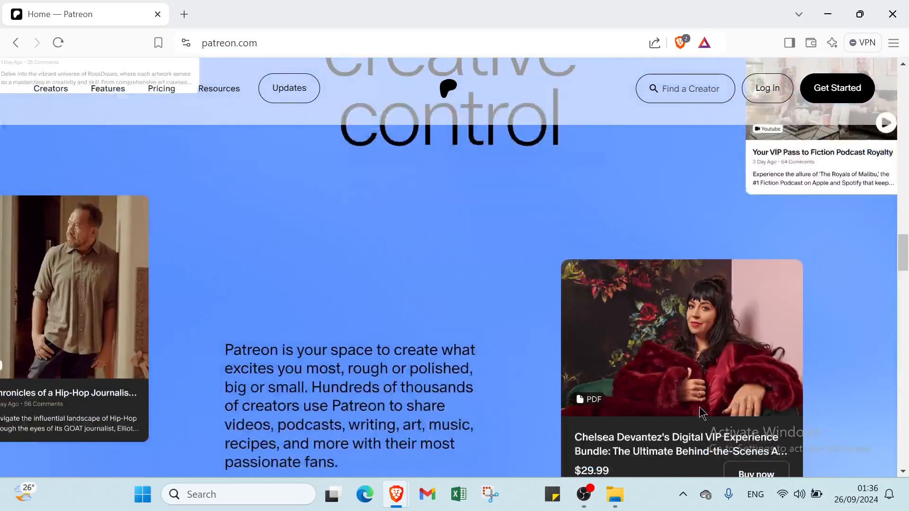
{"action": "scroll", "coordinate": [702, 411], "scroll_direction": "up", "scroll_amount": 10}
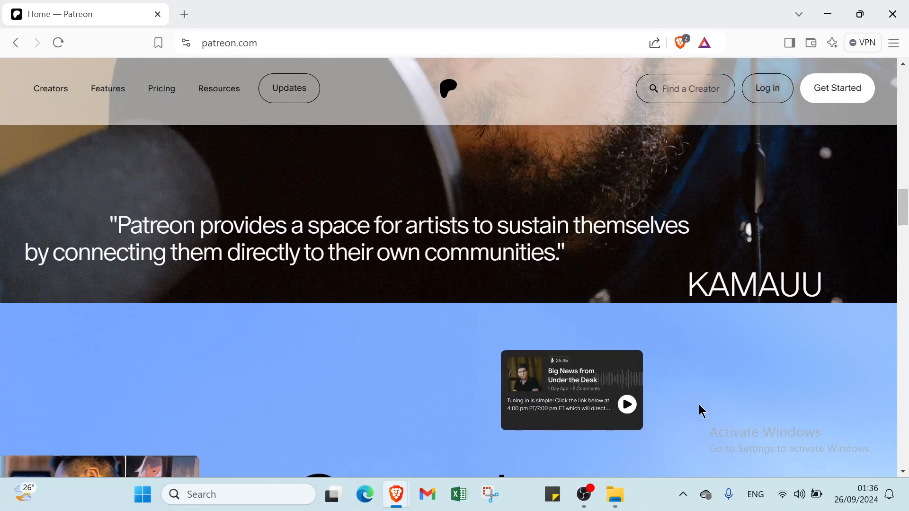
{"action": "scroll", "coordinate": [703, 411], "scroll_direction": "up", "scroll_amount": 11}
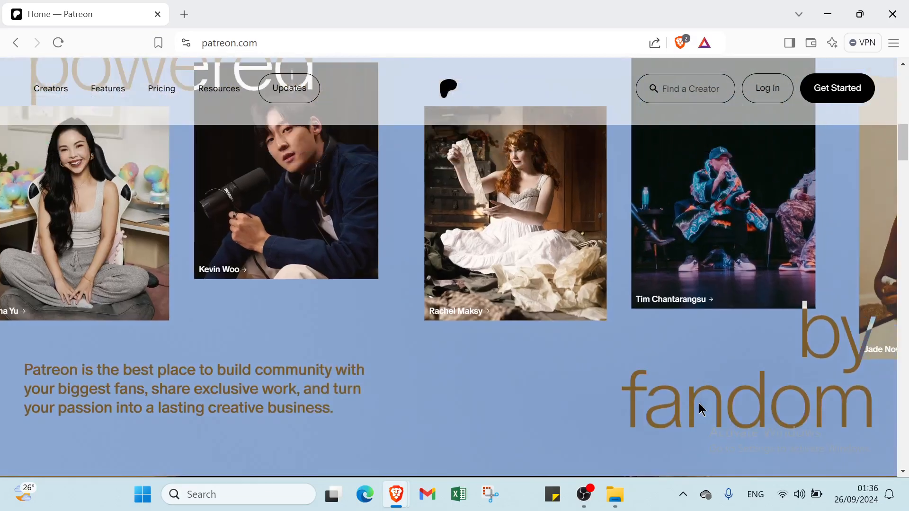
{"action": "scroll", "coordinate": [701, 406], "scroll_direction": "up", "scroll_amount": 8}
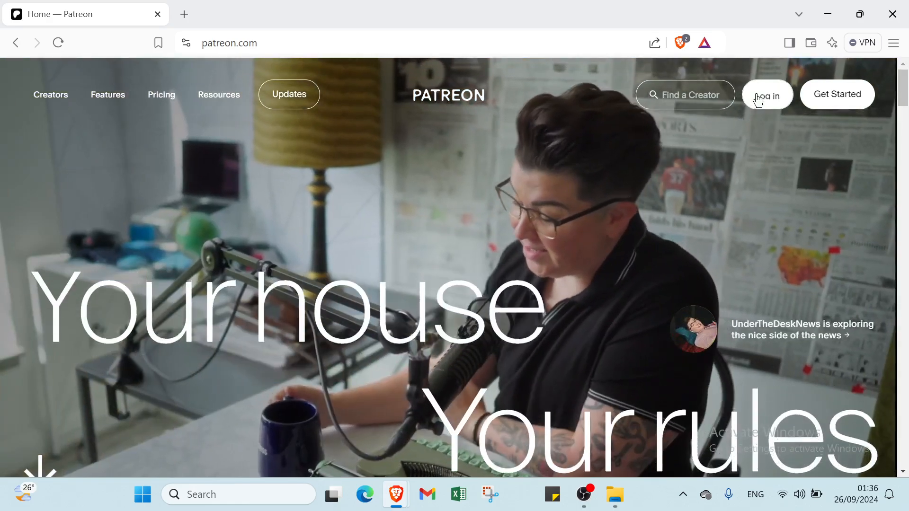
- Log in to Patreon with the account's saved e-mail address and its password
{"action": "left_click", "coordinate": [758, 96]}
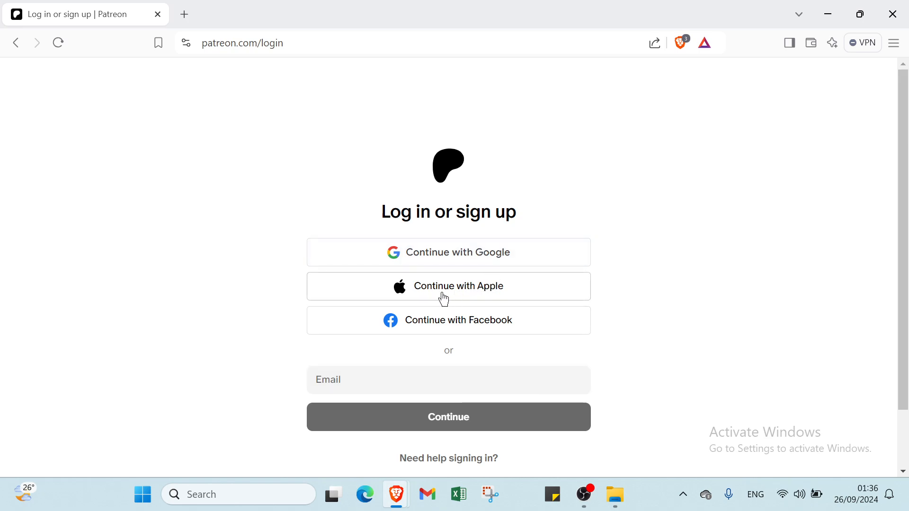
{"action": "left_click", "coordinate": [438, 379]}
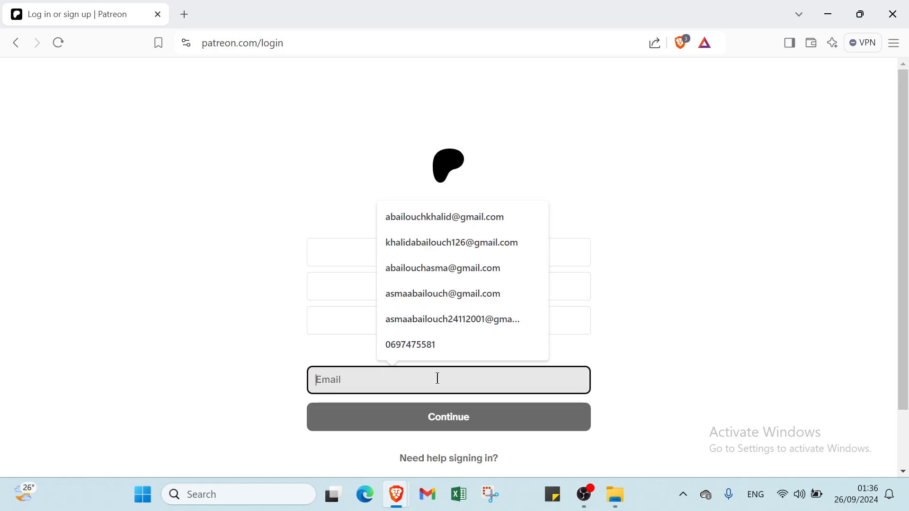
{"action": "left_click", "coordinate": [474, 242]}
{"action": "left_click", "coordinate": [414, 419]}
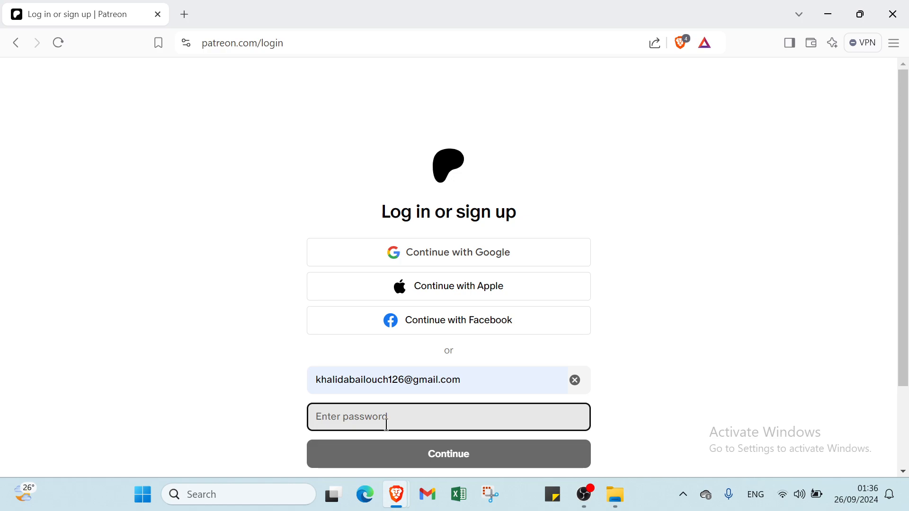
{"action": "type", "text": "•"}
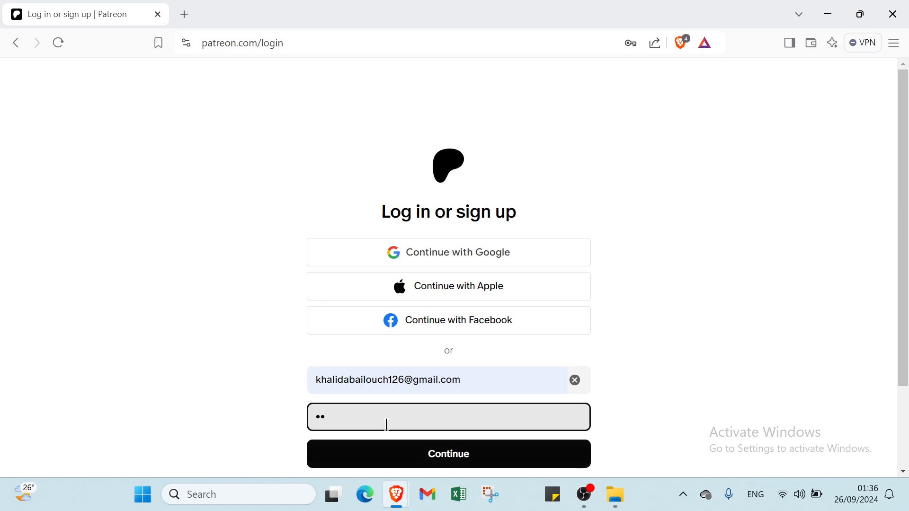
{"action": "type", "text": "•••••"}
{"action": "key", "text": "Return"}
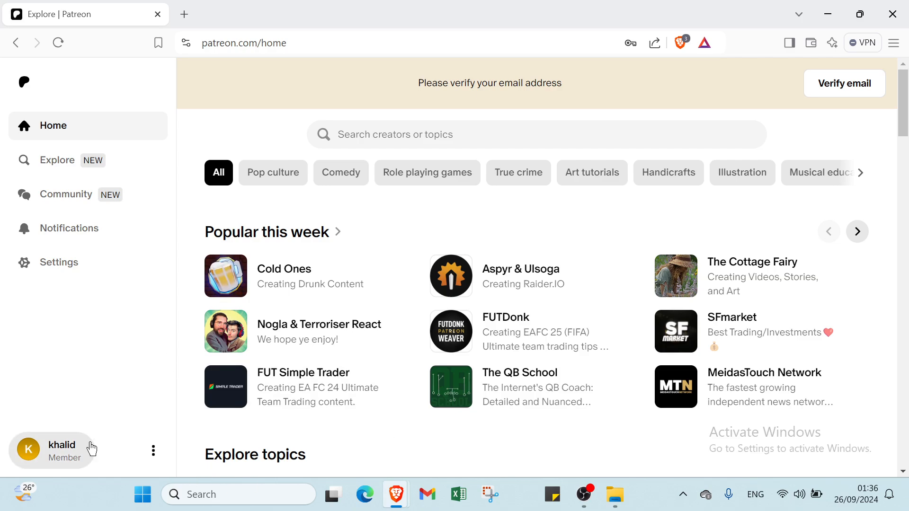
- Switch from the member profile to the account's creator page
{"action": "left_click", "coordinate": [89, 448]}
{"action": "left_click", "coordinate": [87, 374]}
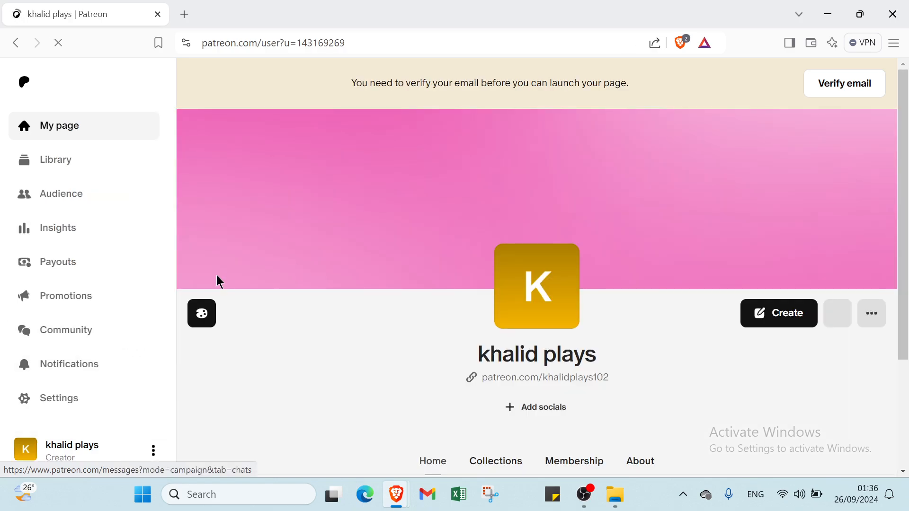
- Examine the creator page and its setup checklist, from adding a profile photo to telling people about the page
{"action": "scroll", "coordinate": [517, 342], "scroll_direction": "down", "scroll_amount": 2}
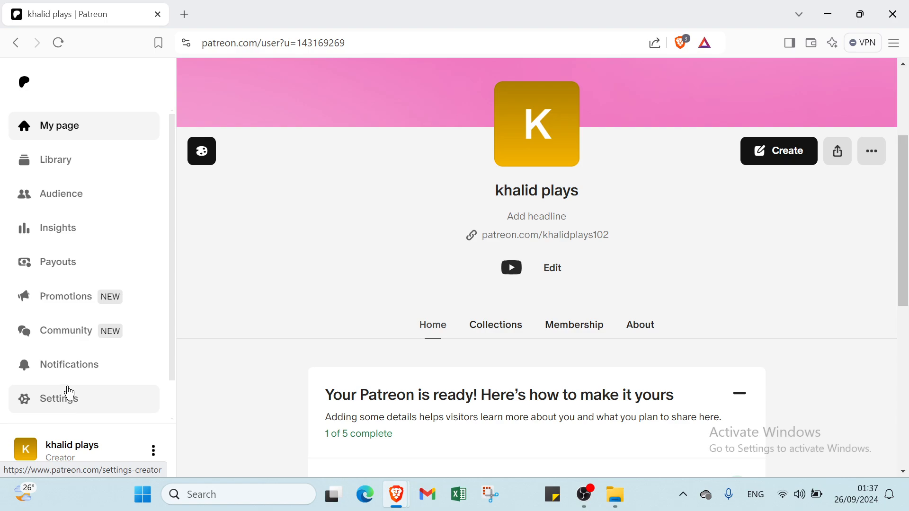
{"action": "scroll", "coordinate": [77, 379], "scroll_direction": "down", "scroll_amount": 1}
{"action": "scroll", "coordinate": [207, 386], "scroll_direction": "down", "scroll_amount": 5}
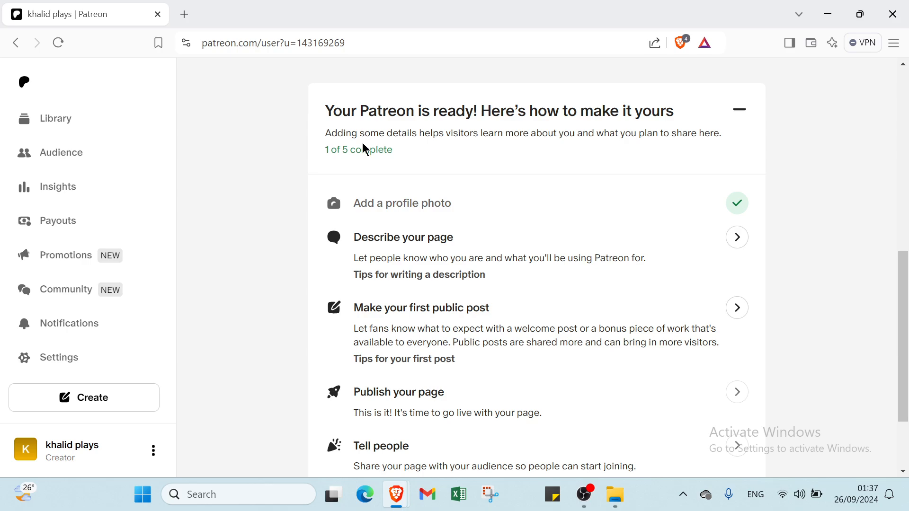
{"action": "scroll", "coordinate": [412, 140], "scroll_direction": "down", "scroll_amount": 2}
{"action": "scroll", "coordinate": [413, 140], "scroll_direction": "up", "scroll_amount": 4}
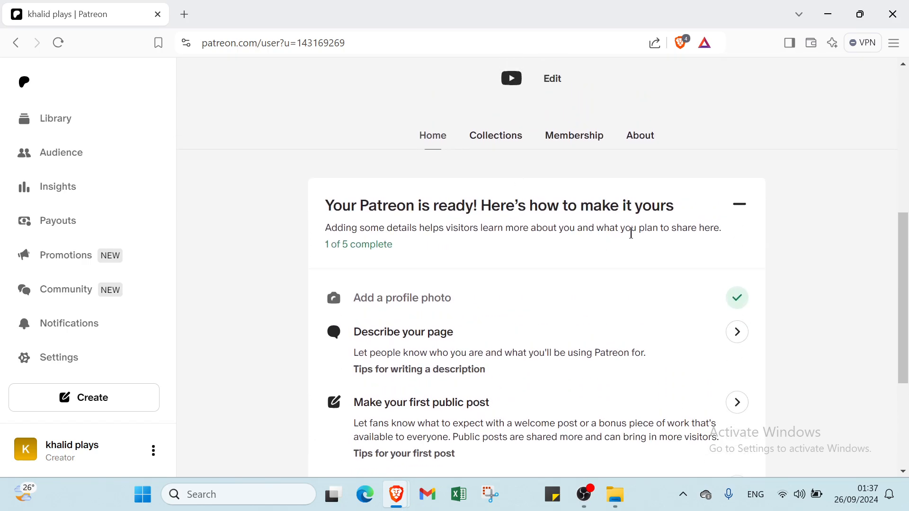
{"action": "scroll", "coordinate": [392, 263], "scroll_direction": "down", "scroll_amount": 3}
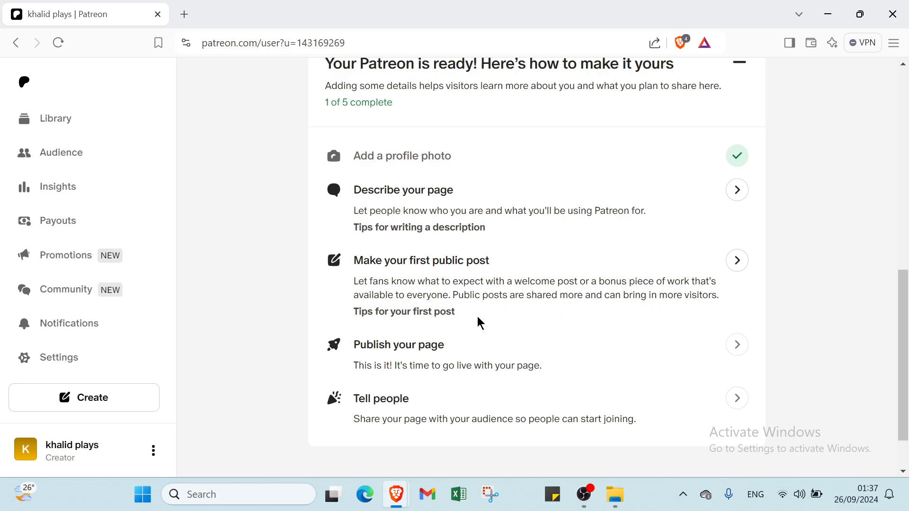
{"action": "scroll", "coordinate": [379, 349], "scroll_direction": "down", "scroll_amount": 1}
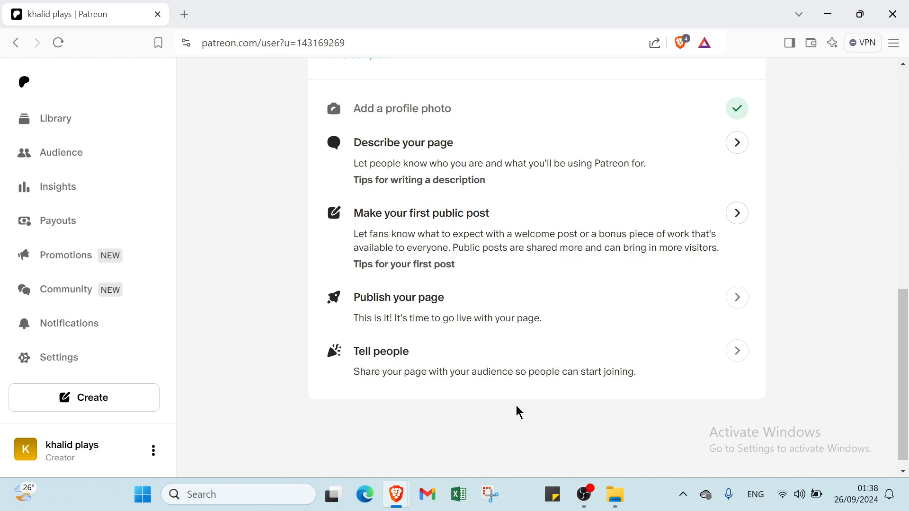
{"action": "scroll", "coordinate": [567, 346], "scroll_direction": "up", "scroll_amount": 2}
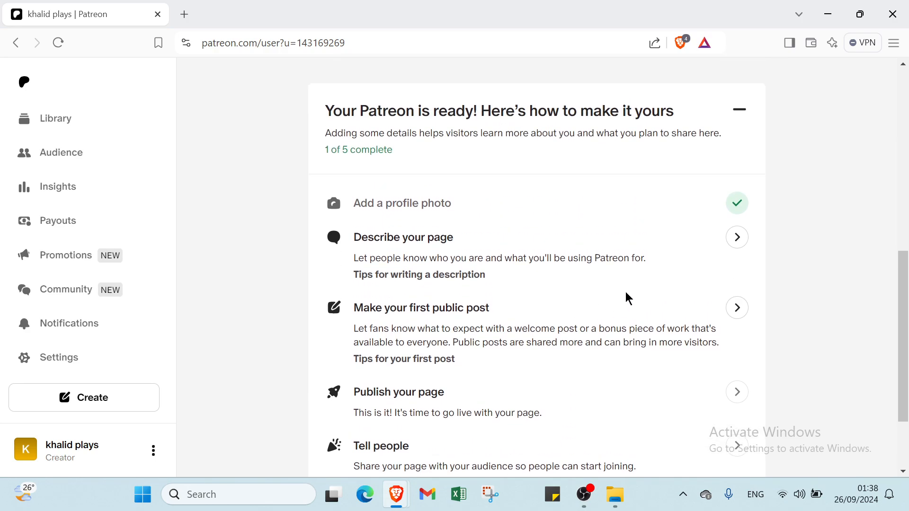
- Open the page description form from the setup checklist and review its intro video, bio and social account options
{"action": "left_click", "coordinate": [737, 239]}
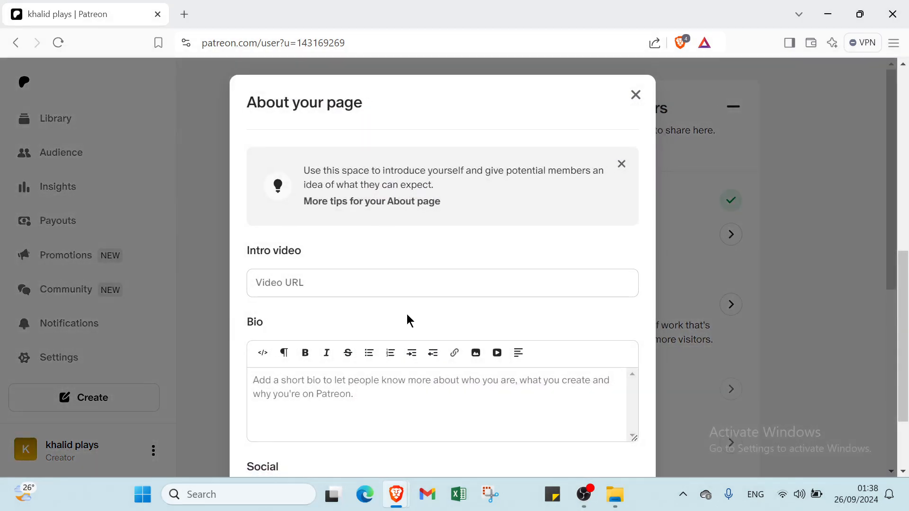
{"action": "left_click", "coordinate": [371, 291]}
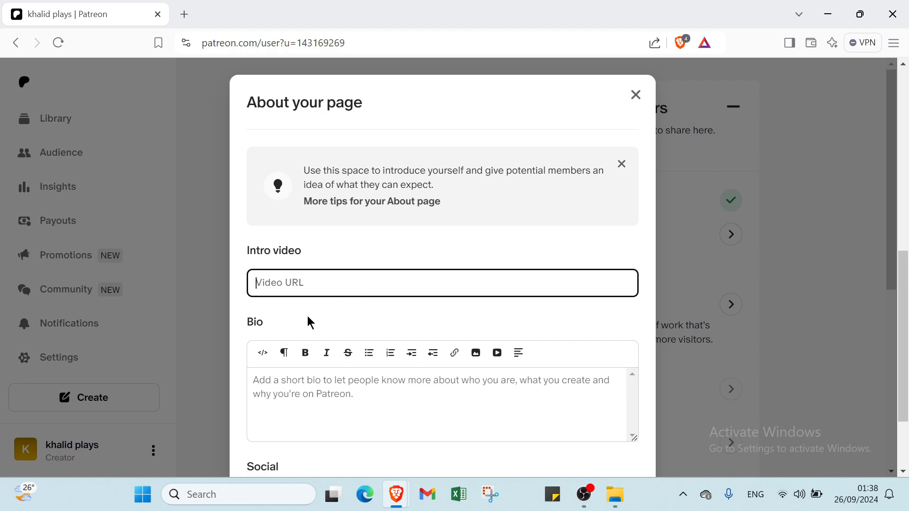
{"action": "scroll", "coordinate": [279, 376], "scroll_direction": "down", "scroll_amount": 2}
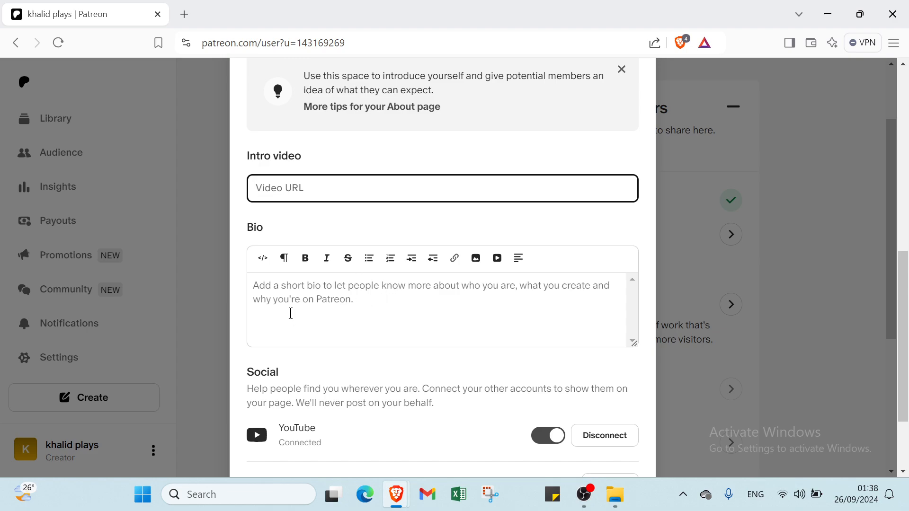
{"action": "scroll", "coordinate": [291, 314], "scroll_direction": "down", "scroll_amount": 5}
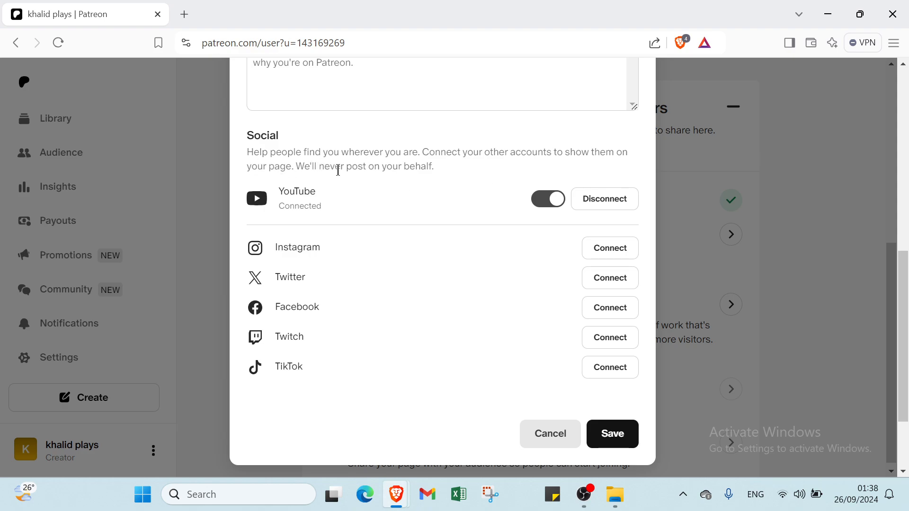
- Cancel the page description form and start a first public post of the text type from the setup checklist
{"action": "scroll", "coordinate": [374, 187], "scroll_direction": "down", "scroll_amount": 1}
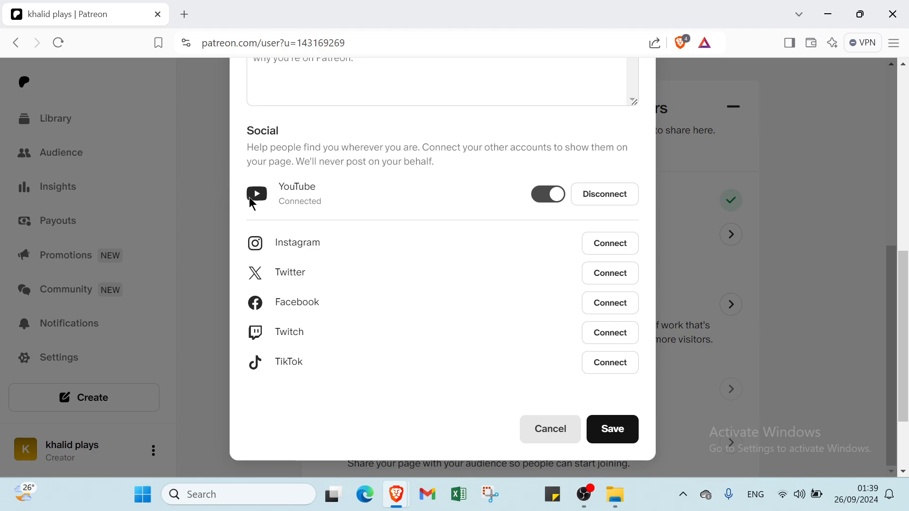
{"action": "left_click", "coordinate": [561, 436]}
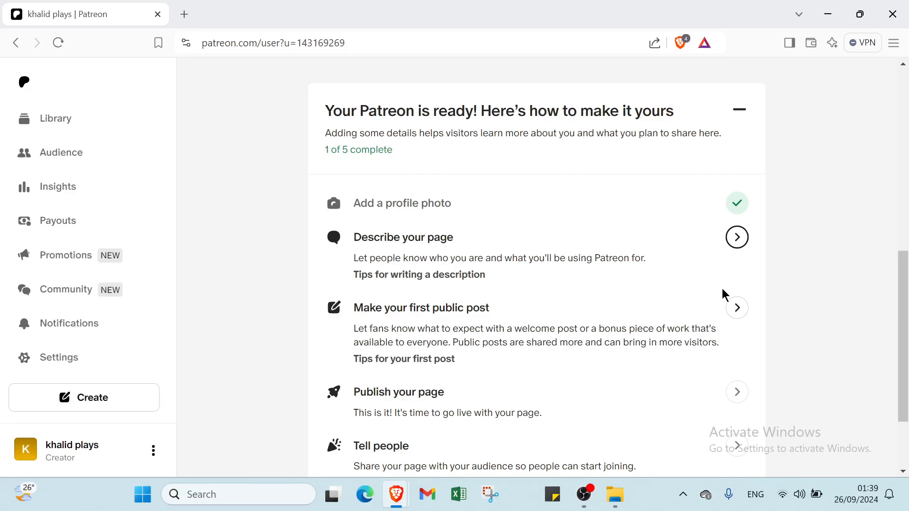
{"action": "left_click", "coordinate": [731, 312]}
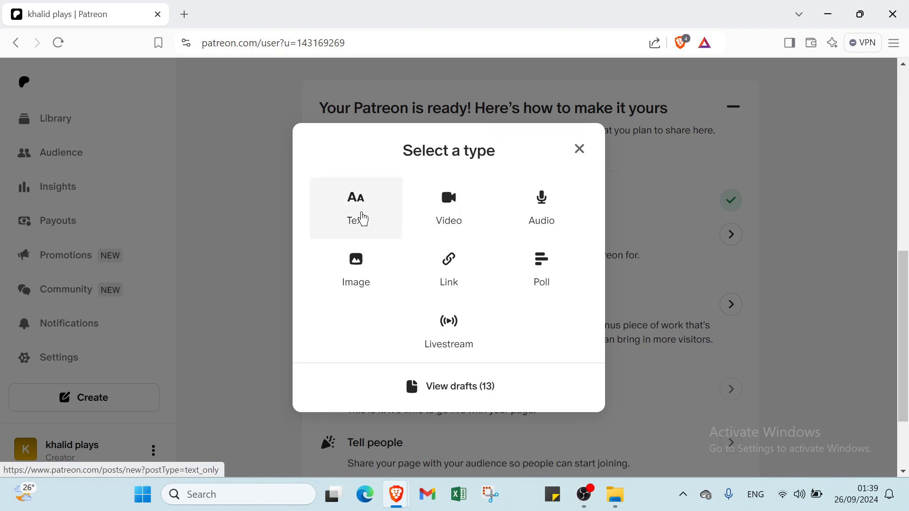
{"action": "left_click", "coordinate": [363, 218]}
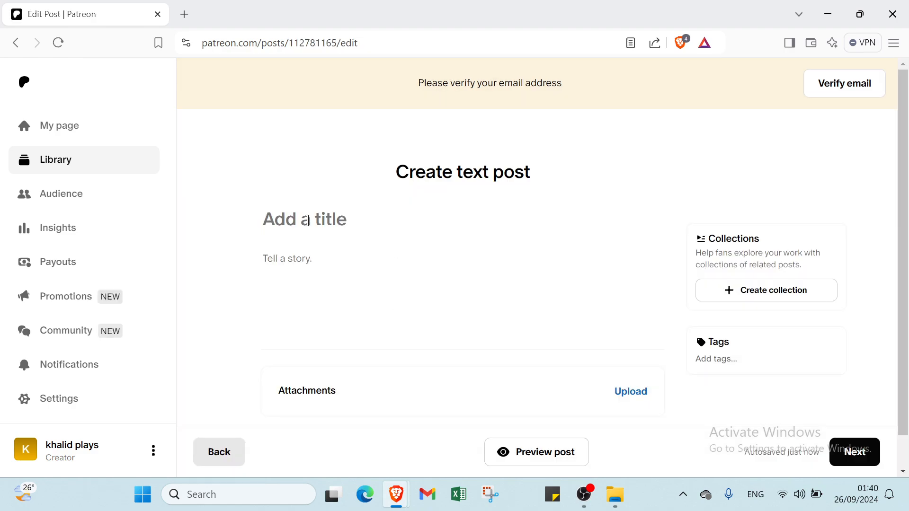
- Title the text post "Selling peoduct"
{"action": "left_click", "coordinate": [308, 219]}
{"action": "type", "text": "Se"}
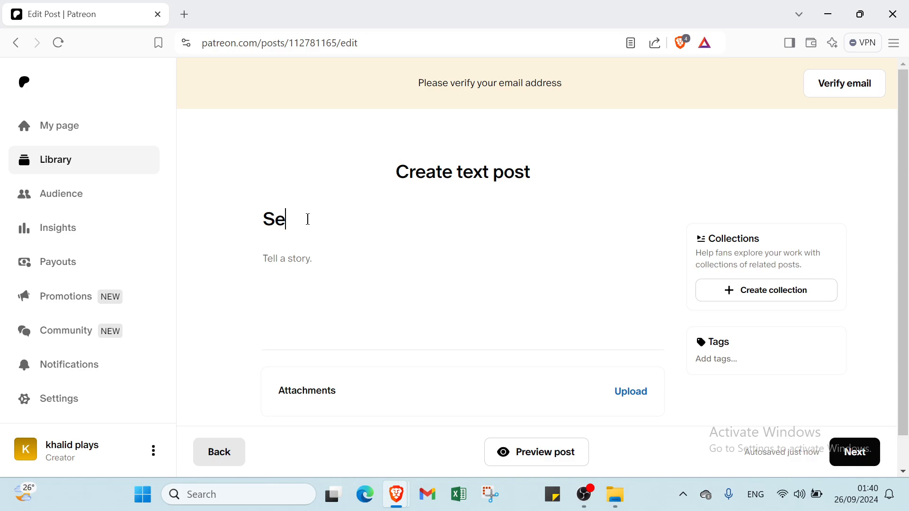
{"action": "type", "text": "lling p"}
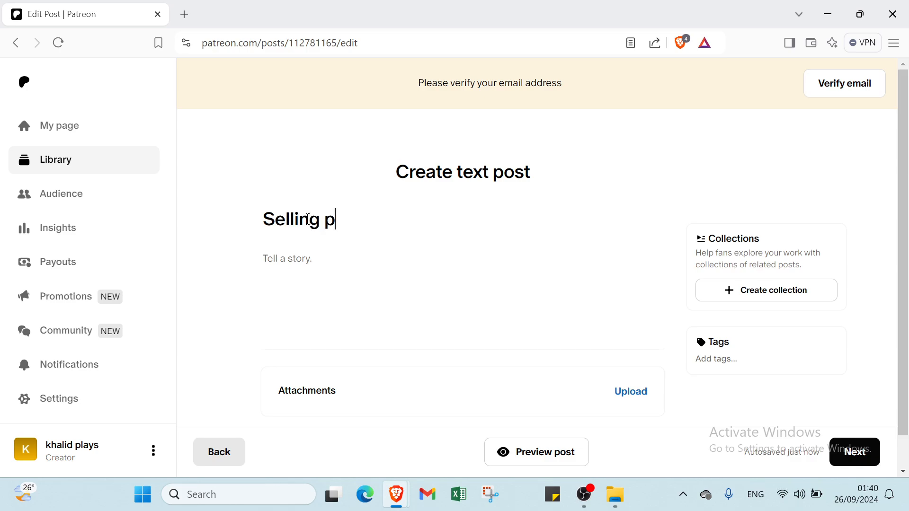
{"action": "type", "text": "eoduct"}
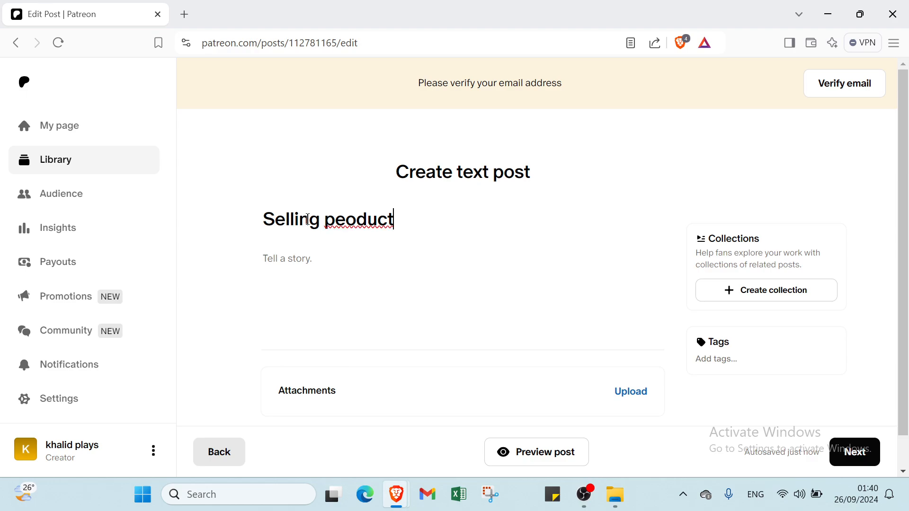
- Begin the post's body with "i found some shoes of basket ball specialy of kyrie irving i tell you that if you wanna"
{"action": "left_click", "coordinate": [276, 259]}
{"action": "type", "text": "i"}
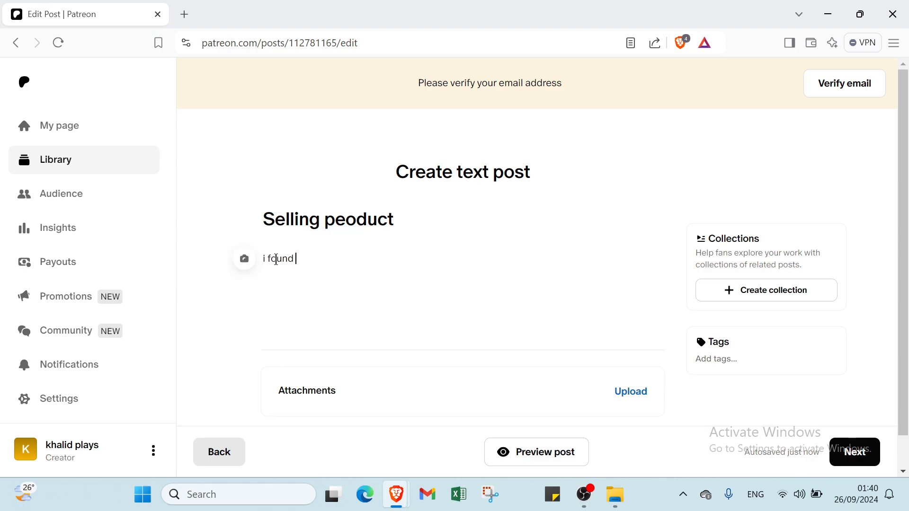
{"action": "type", "text": " found some shoes of basket"}
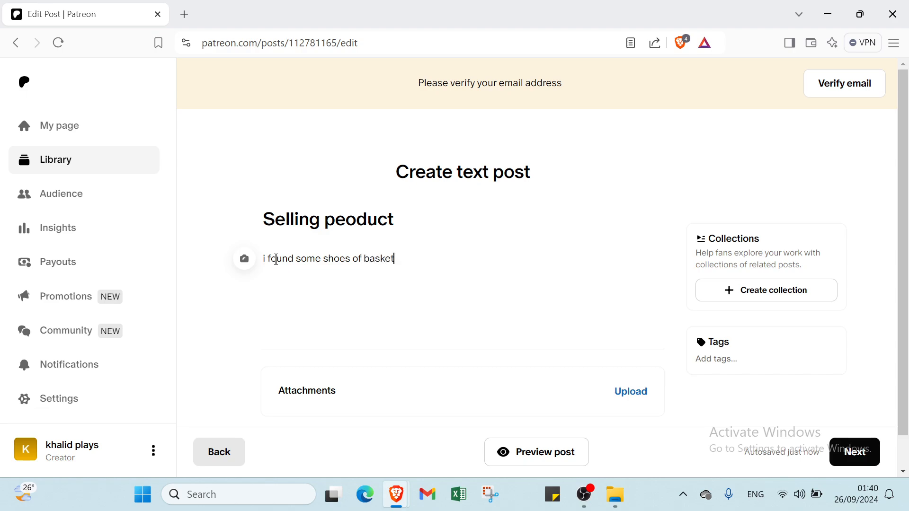
{"action": "type", "text": " ba"}
{"action": "type", "text": "ll specialy "}
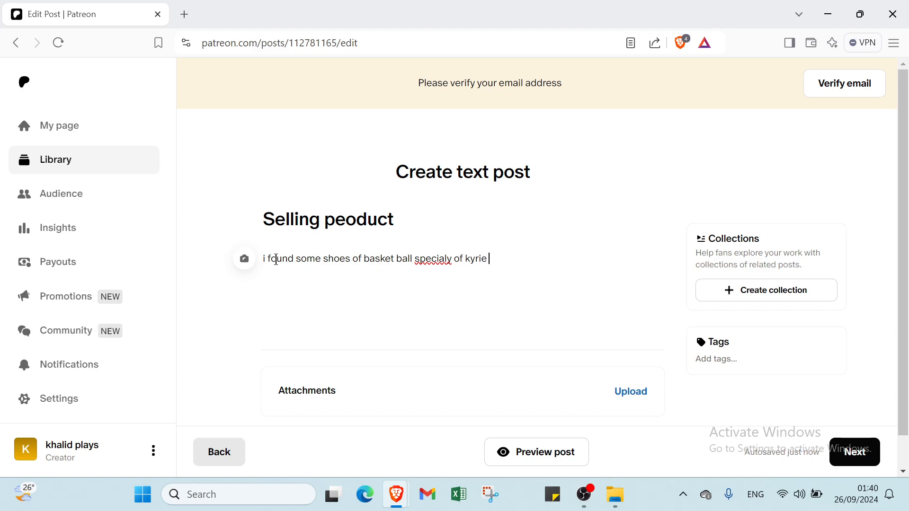
{"action": "type", "text": "of kyrie irving i tell you that if you wanna"}
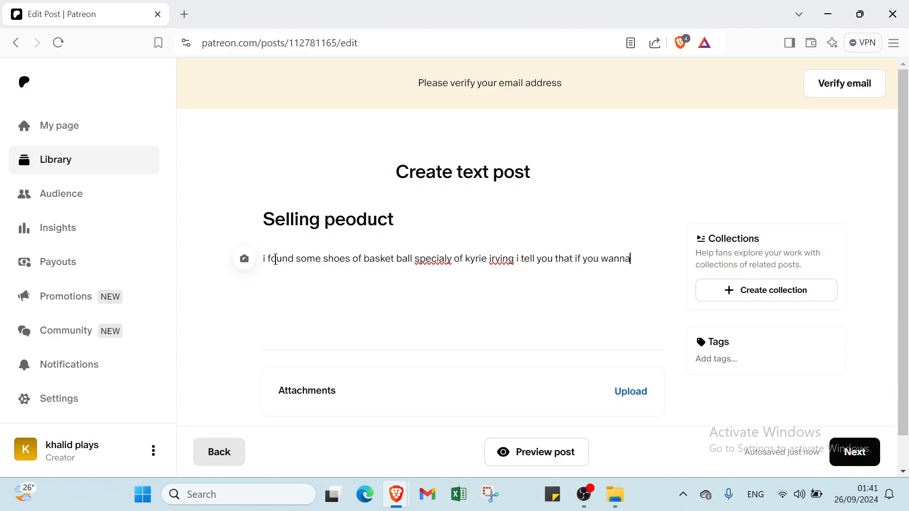
- Finish the post's body with "one shoes and its very sheap just 100 dollar" and proceed to the publishing options
{"action": "type", "text": "one shoes and its very sheap"}
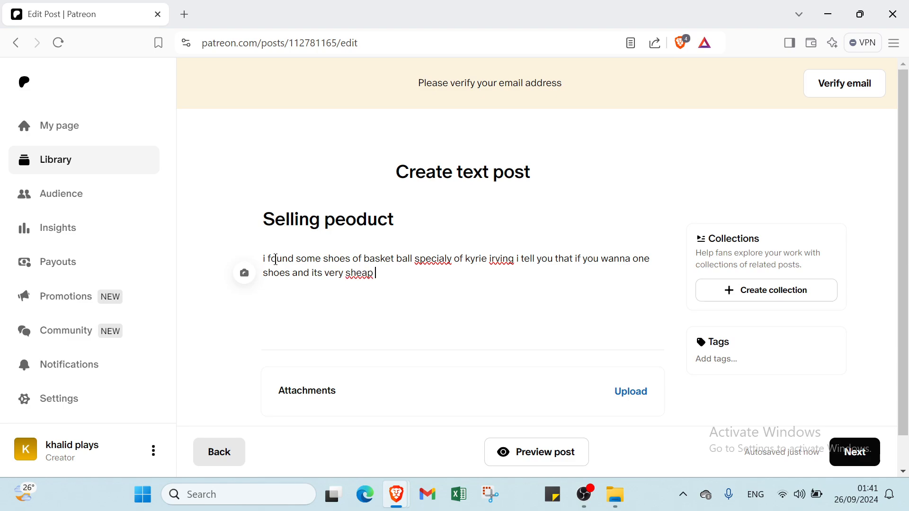
{"action": "type", "text": "just 100 dollar"}
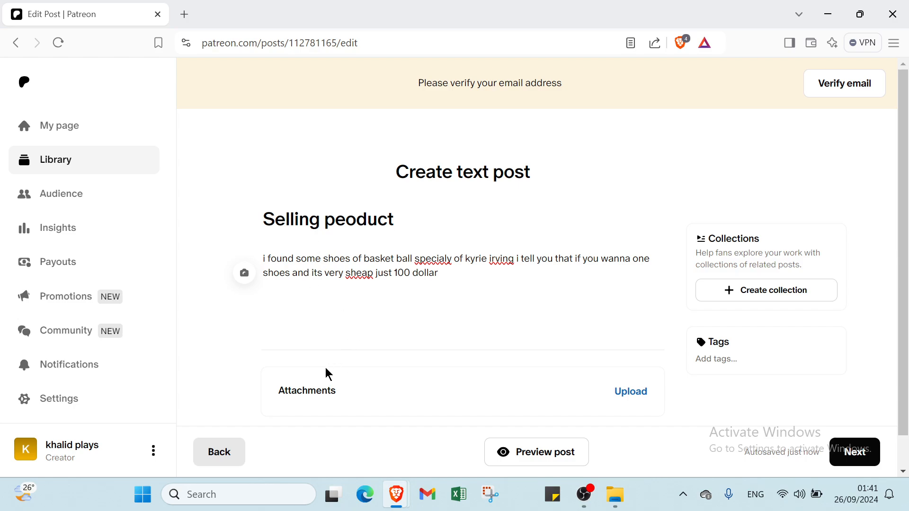
{"action": "scroll", "coordinate": [546, 400], "scroll_direction": "down", "scroll_amount": 1}
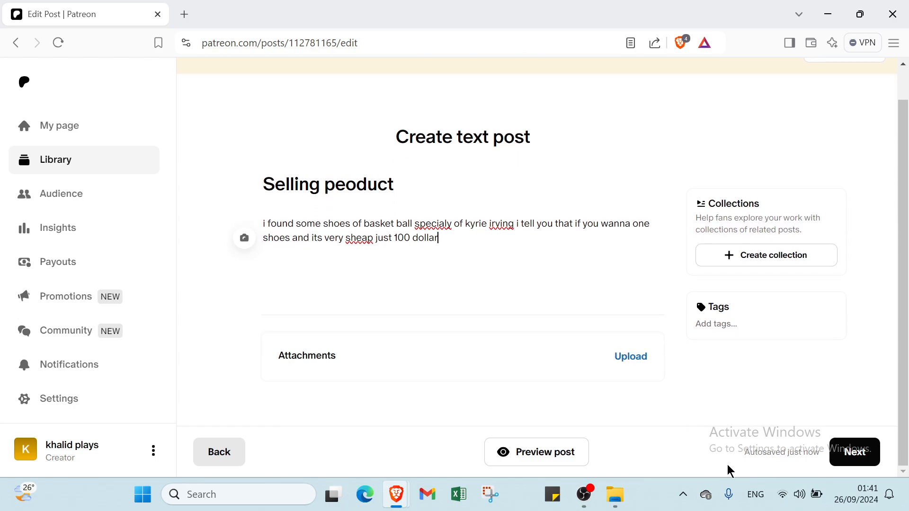
{"action": "left_click", "coordinate": [863, 452]}
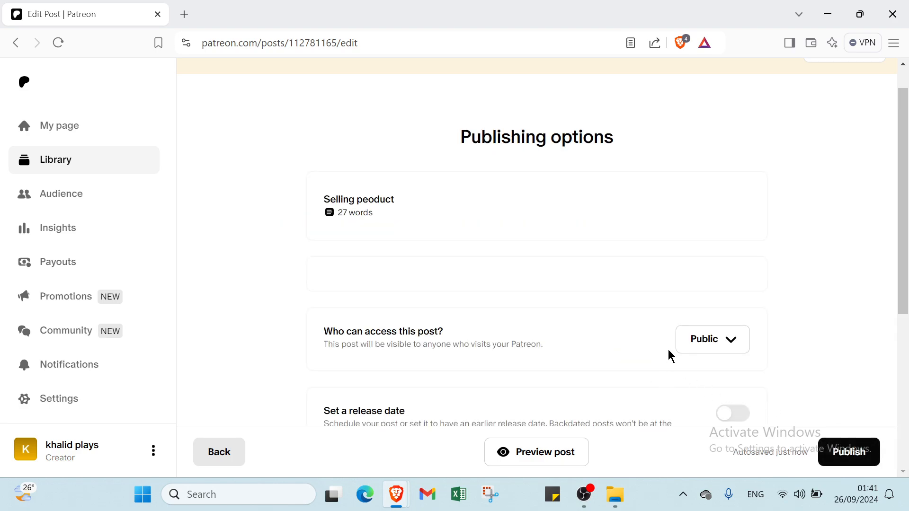
- Check the choices for who can access the post, keeping it Public
{"action": "scroll", "coordinate": [502, 320], "scroll_direction": "down", "scroll_amount": 3}
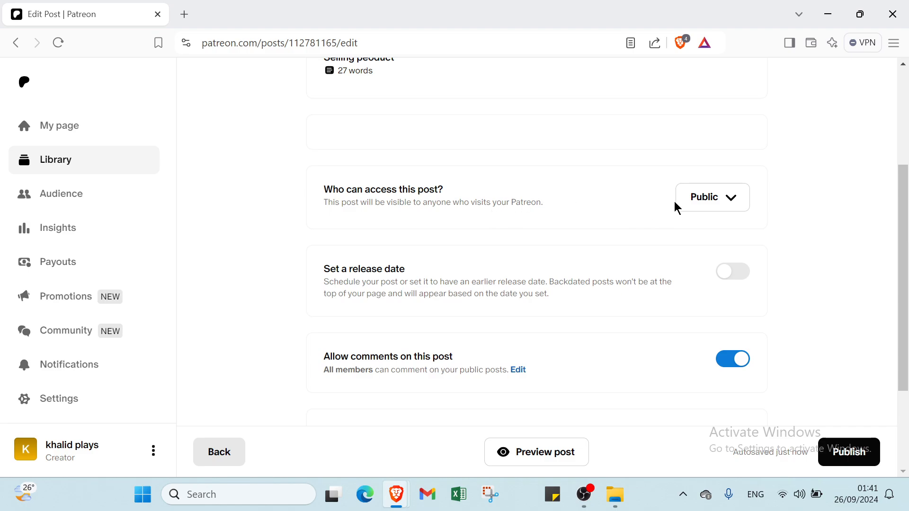
{"action": "left_click", "coordinate": [704, 198]}
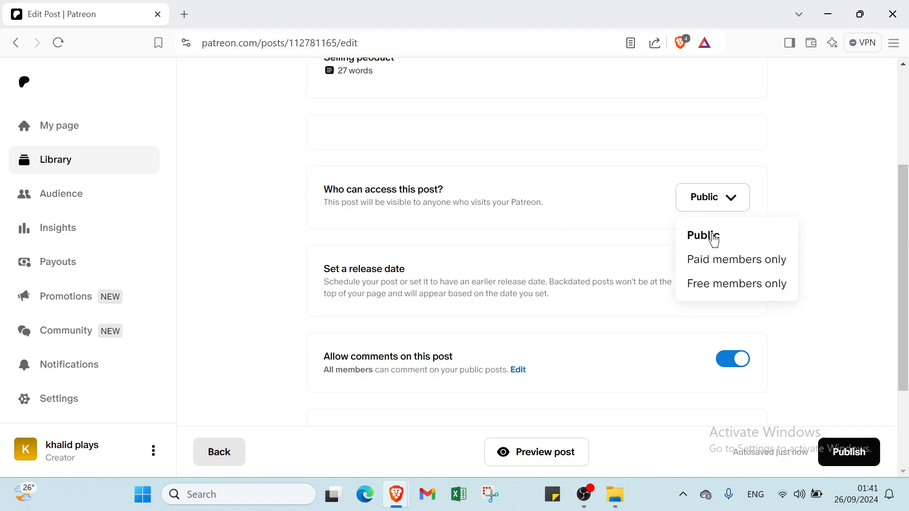
{"action": "left_click", "coordinate": [650, 220]}
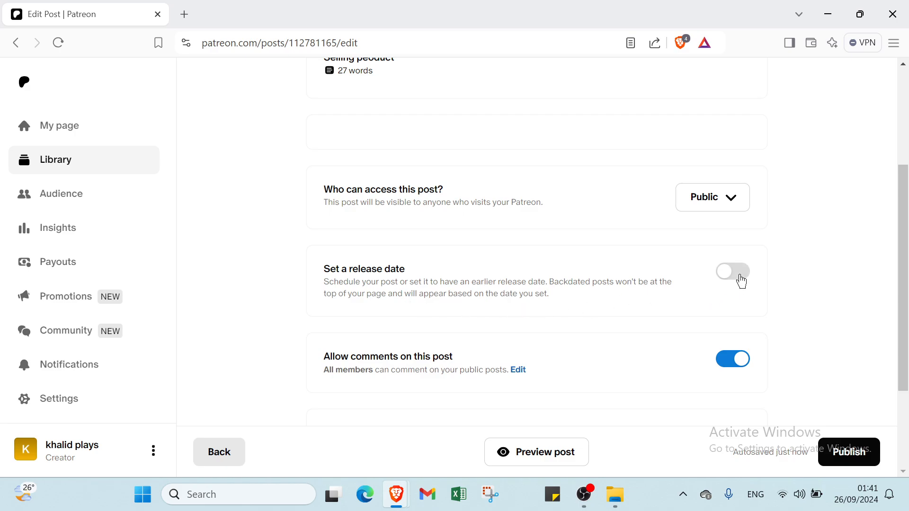
- Turn on a release date for the post, review the comment and notification options, and return to the creator page
{"action": "left_click", "coordinate": [740, 278]}
{"action": "scroll", "coordinate": [444, 329], "scroll_direction": "down", "scroll_amount": 2}
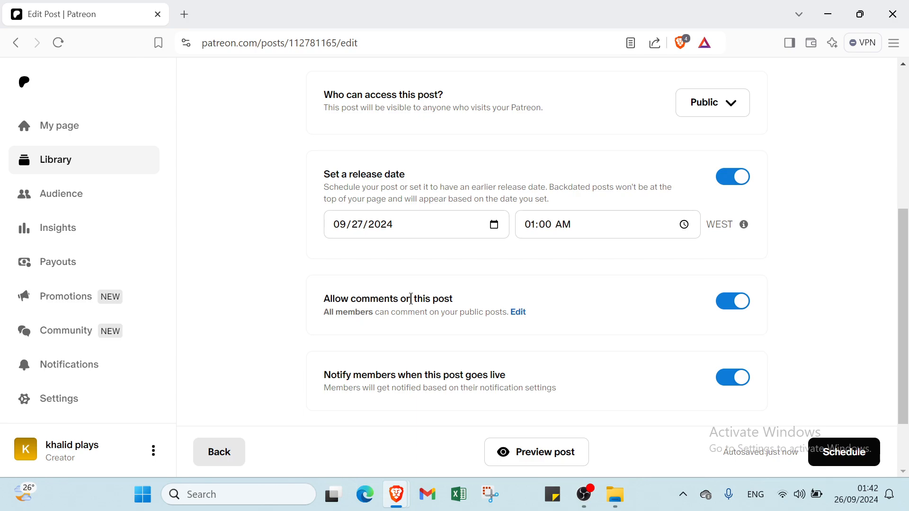
{"action": "scroll", "coordinate": [428, 296], "scroll_direction": "down", "scroll_amount": 2}
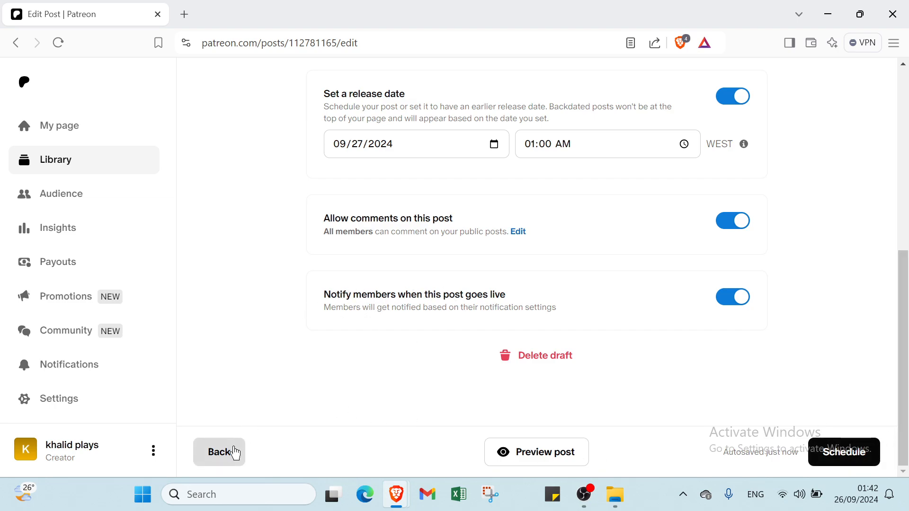
{"action": "left_click", "coordinate": [234, 453]}
{"action": "left_click", "coordinate": [234, 453]}
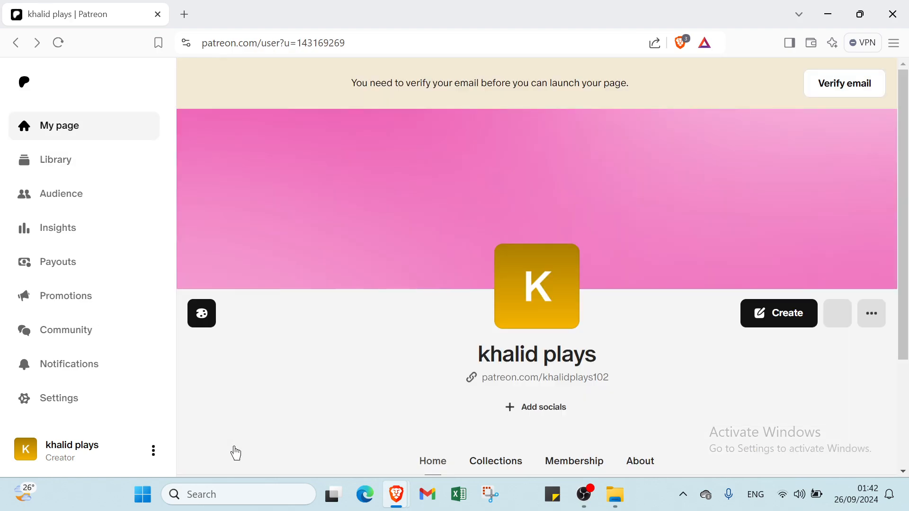
- Open the new collection form from the page's Collections, look at its title and description fields, and cancel it
{"action": "scroll", "coordinate": [241, 447], "scroll_direction": "down", "scroll_amount": 3}
{"action": "left_click", "coordinate": [516, 339]}
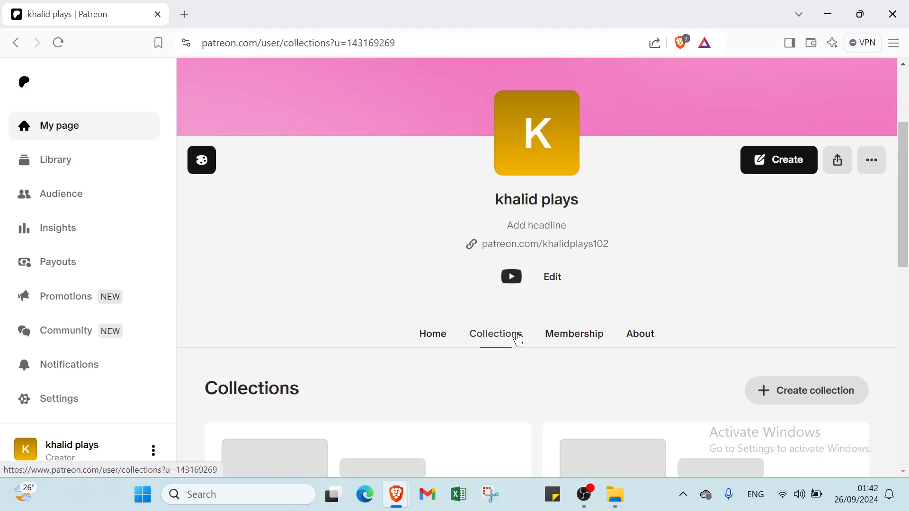
{"action": "scroll", "coordinate": [516, 339], "scroll_direction": "down", "scroll_amount": 3}
{"action": "left_click", "coordinate": [800, 249]}
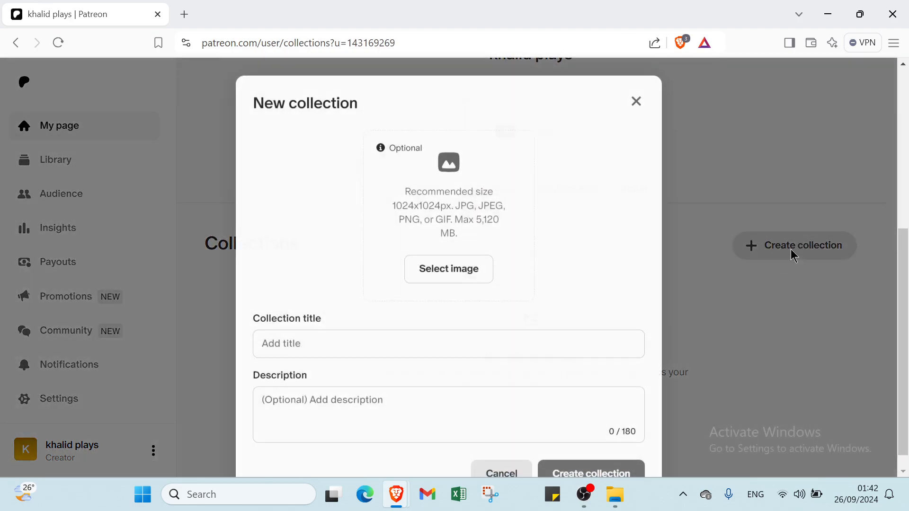
{"action": "left_click", "coordinate": [410, 337]}
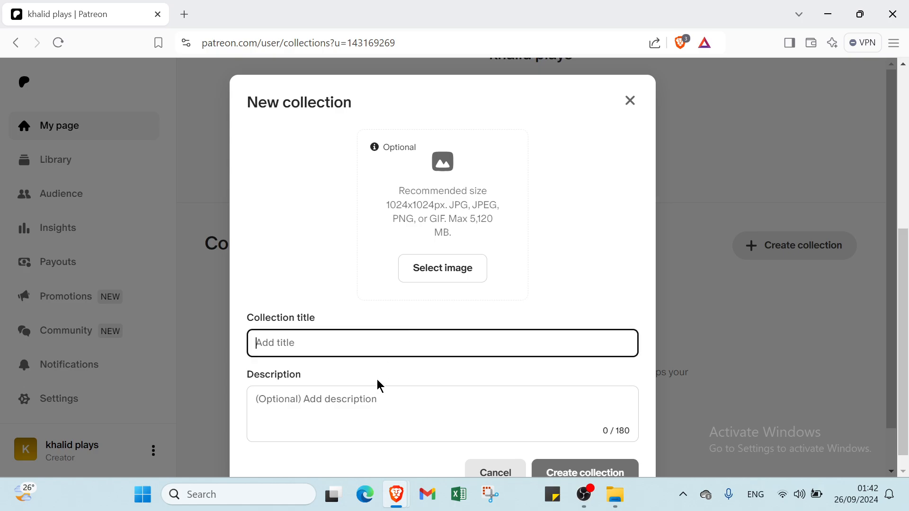
{"action": "left_click", "coordinate": [372, 397]}
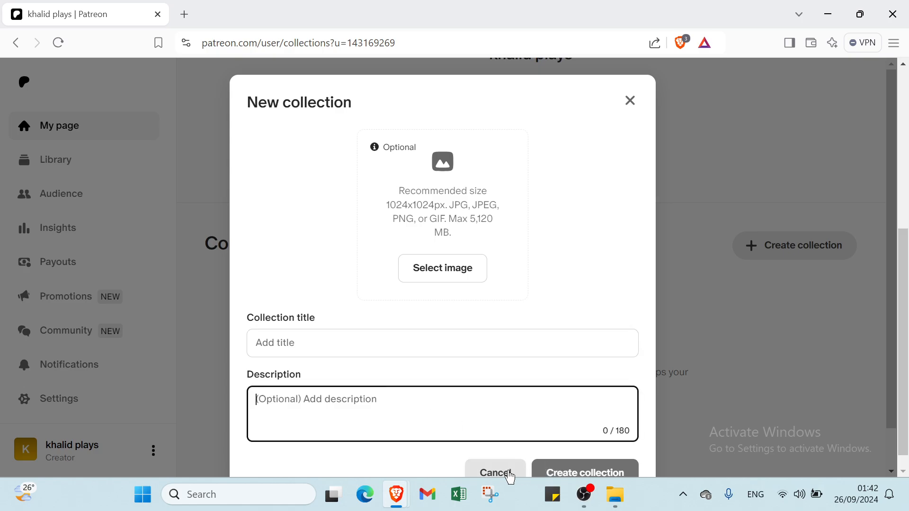
{"action": "left_click", "coordinate": [505, 471]}
- Review the paid membership introduction, start a new membership tier and dismiss the guide on choosing what to offer
{"action": "left_click", "coordinate": [565, 208]}
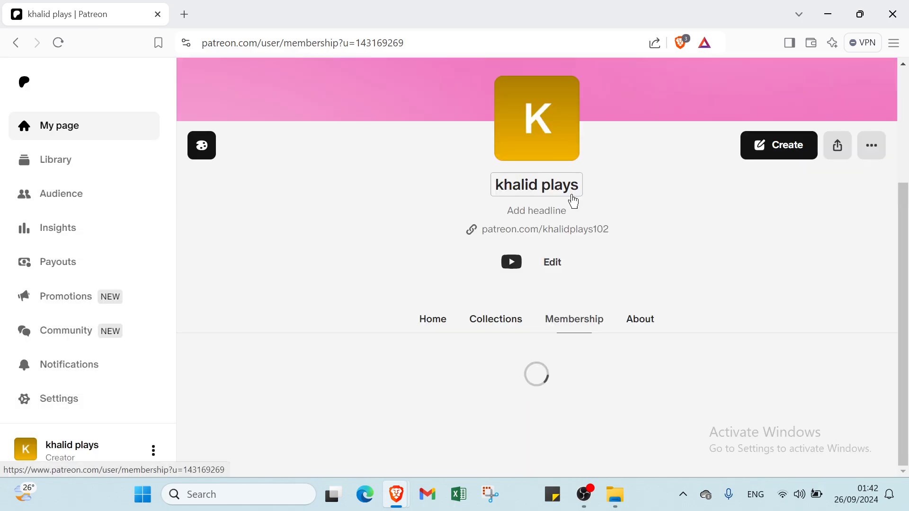
{"action": "scroll", "coordinate": [508, 234], "scroll_direction": "down", "scroll_amount": 5}
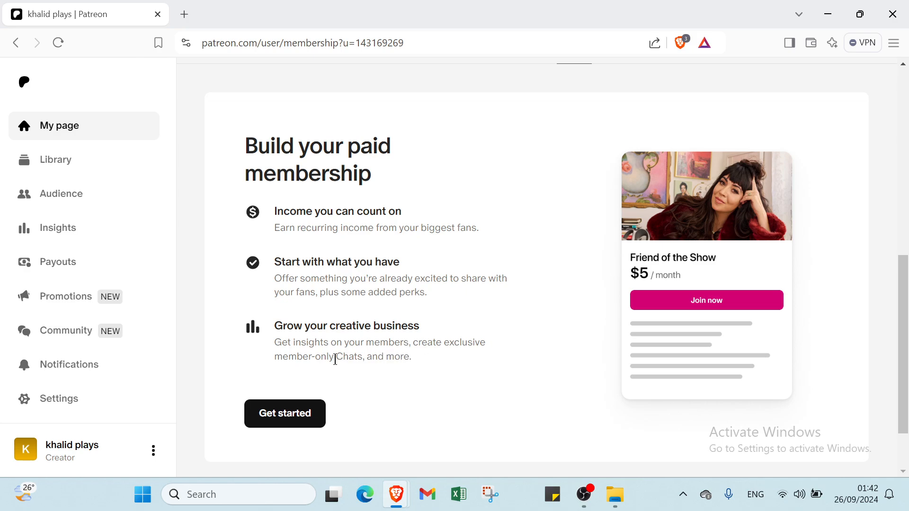
{"action": "left_click", "coordinate": [300, 420]}
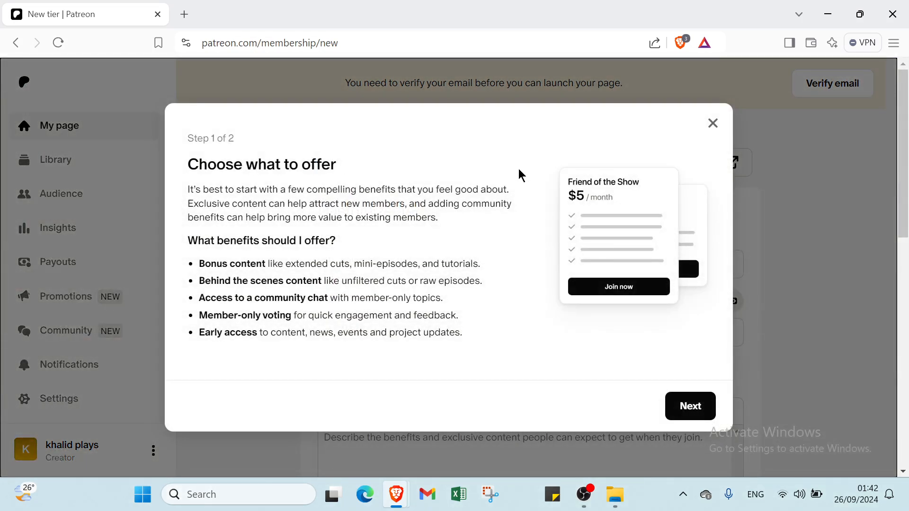
{"action": "left_click", "coordinate": [712, 123]}
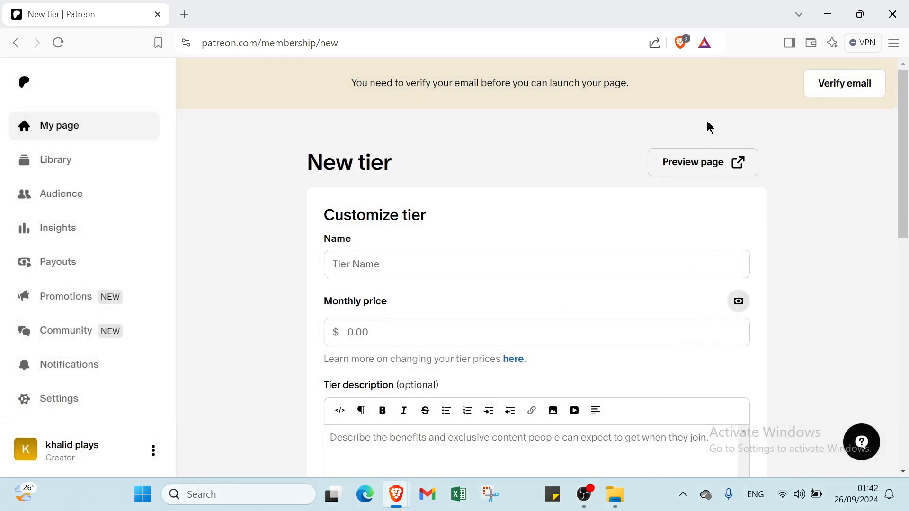
- Set the new tier's monthly price to $50, leaving the tier name blank
{"action": "left_click", "coordinate": [372, 262]}
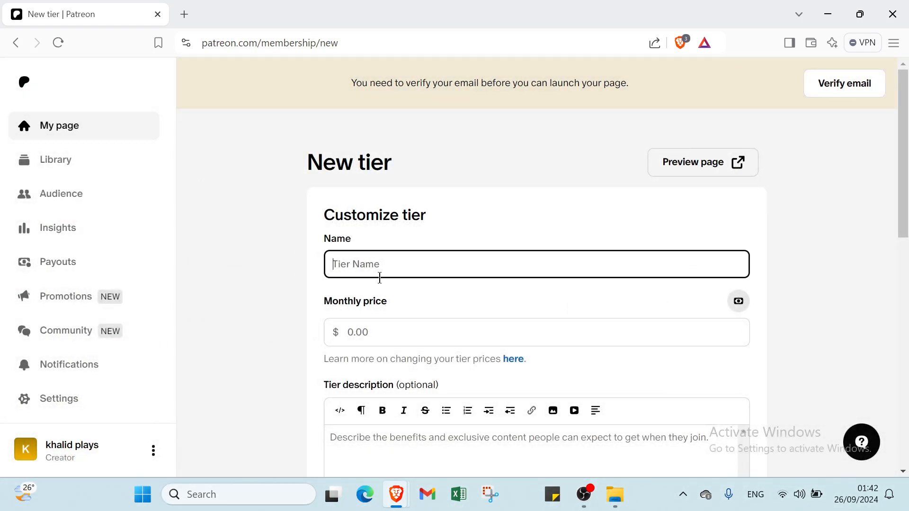
{"action": "left_click", "coordinate": [391, 337]}
{"action": "type", "text": "0"}
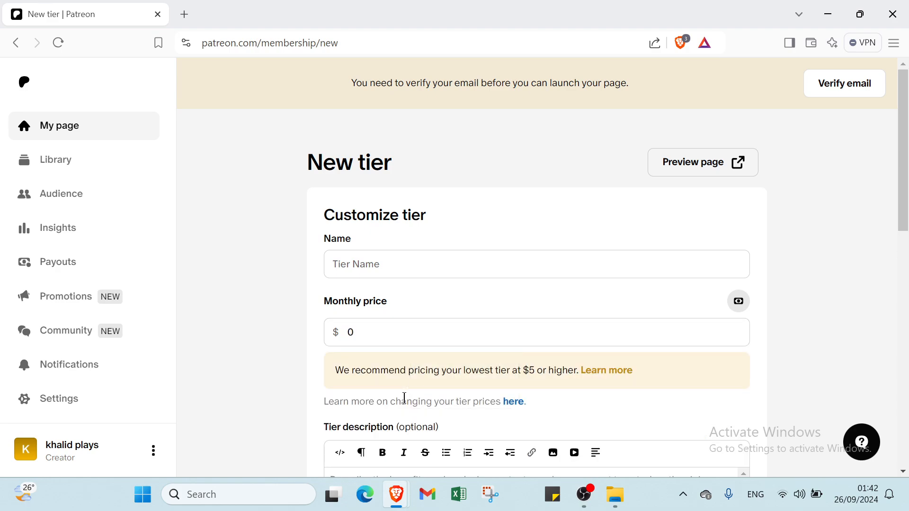
{"action": "left_click", "coordinate": [384, 336]}
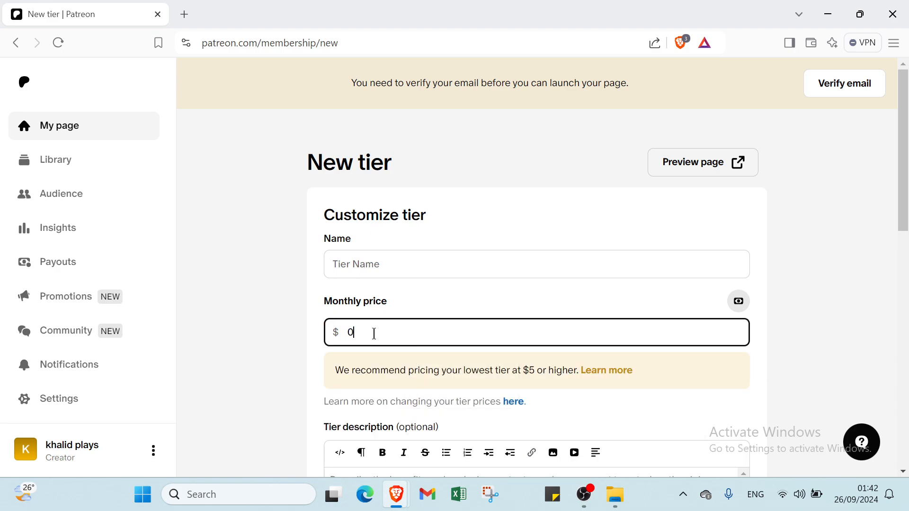
{"action": "left_click_drag", "start_coordinate": [372, 333], "coordinate": [313, 342]}
{"action": "key", "text": "BackSpace"}
{"action": "type", "text": "5"}
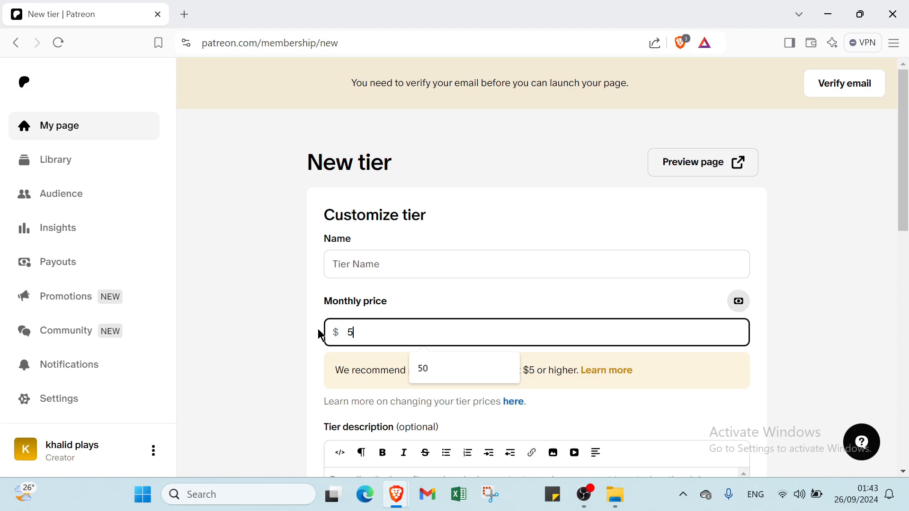
{"action": "left_click", "coordinate": [414, 368]}
- Review the new tier's description, cover image, benefits and free trial sections without filling them in
{"action": "scroll", "coordinate": [414, 360], "scroll_direction": "down", "scroll_amount": 3}
{"action": "scroll", "coordinate": [415, 360], "scroll_direction": "down", "scroll_amount": 1}
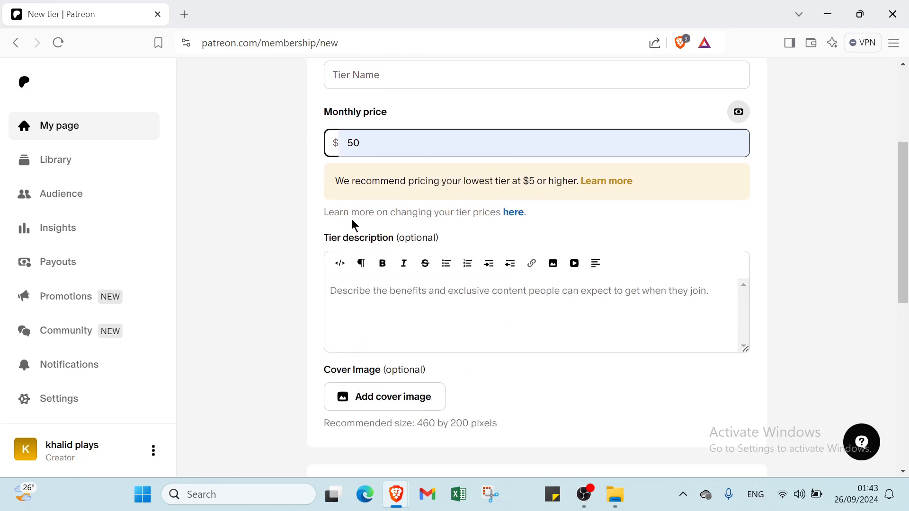
{"action": "left_click", "coordinate": [382, 305]}
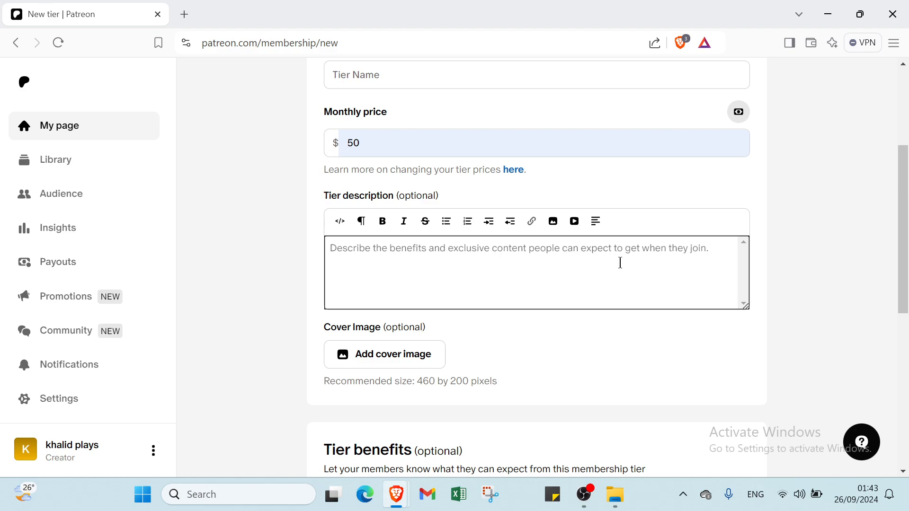
{"action": "scroll", "coordinate": [635, 267], "scroll_direction": "down", "scroll_amount": 4}
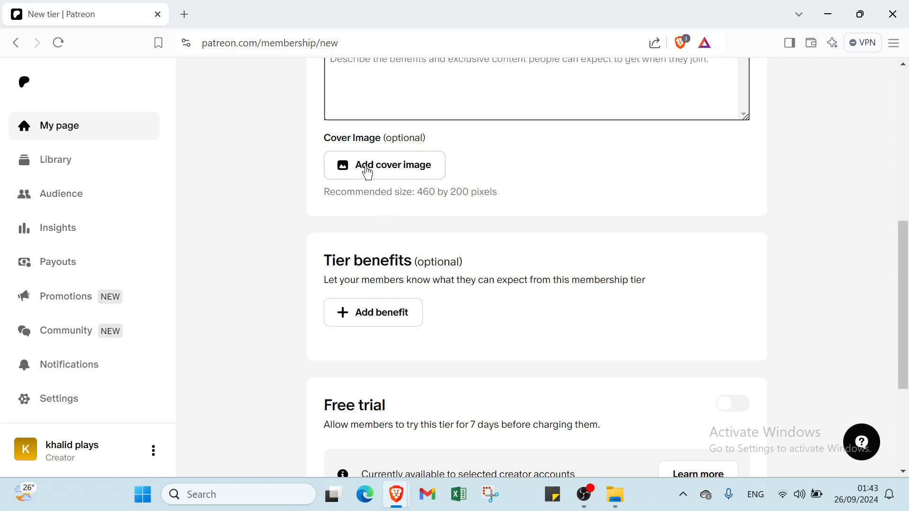
{"action": "scroll", "coordinate": [368, 173], "scroll_direction": "down", "scroll_amount": 2}
{"action": "scroll", "coordinate": [368, 173], "scroll_direction": "down", "scroll_amount": 1}
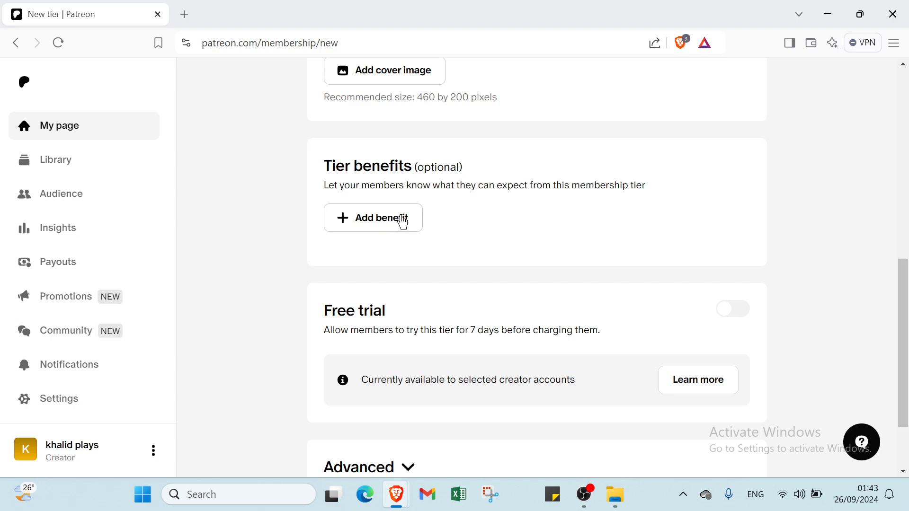
{"action": "scroll", "coordinate": [367, 282], "scroll_direction": "down", "scroll_amount": 2}
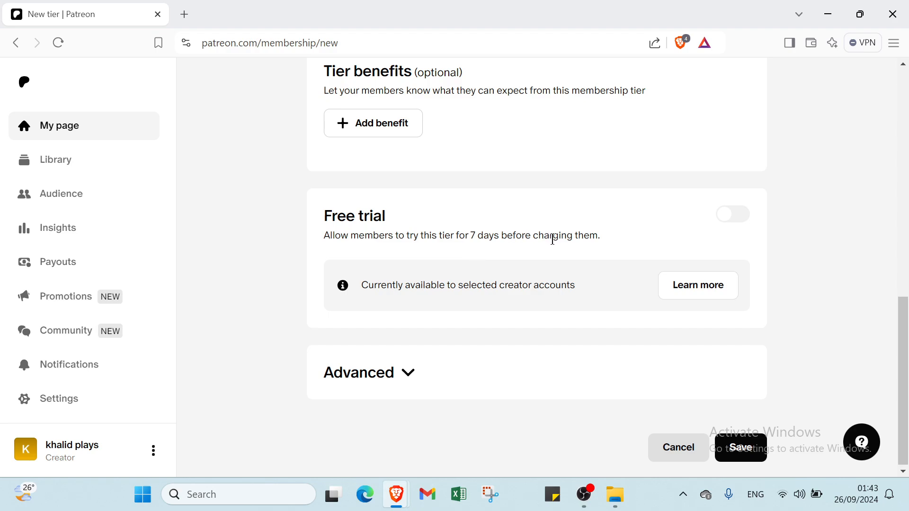
- In the tier's advanced settings, ask members for a shipping address at checkout and limit the number of members to 1000000
{"action": "left_click", "coordinate": [370, 373]}
{"action": "scroll", "coordinate": [367, 348], "scroll_direction": "down", "scroll_amount": 4}
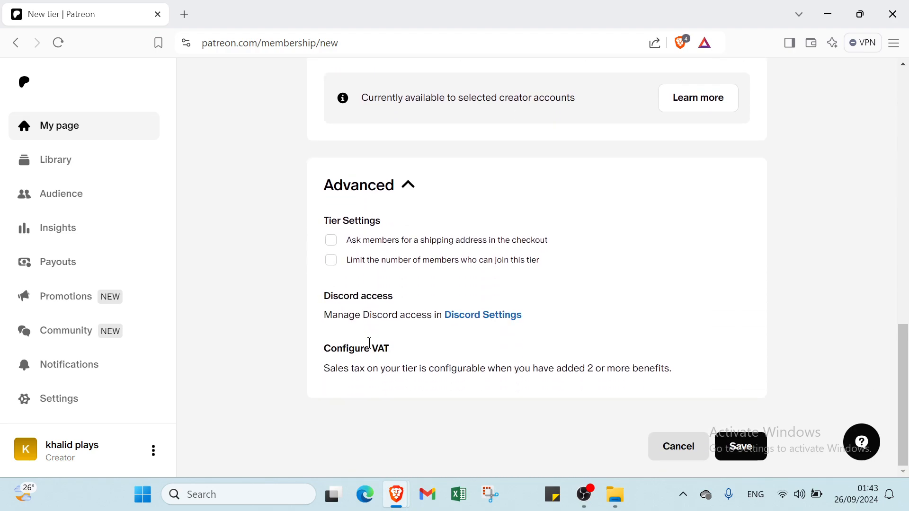
{"action": "left_click", "coordinate": [345, 242]}
{"action": "left_click", "coordinate": [342, 264]}
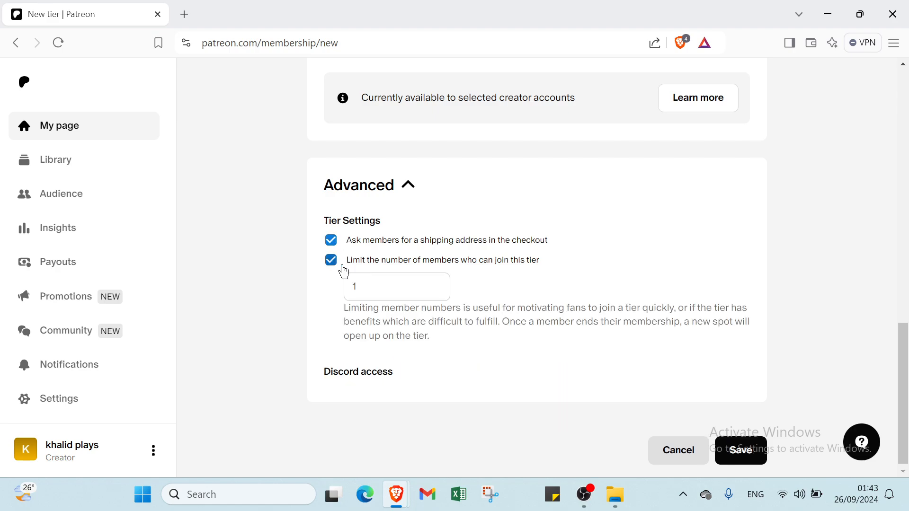
{"action": "left_click", "coordinate": [387, 281]}
{"action": "left_click", "coordinate": [412, 319]}
{"action": "scroll", "coordinate": [412, 321], "scroll_direction": "down", "scroll_amount": 1}
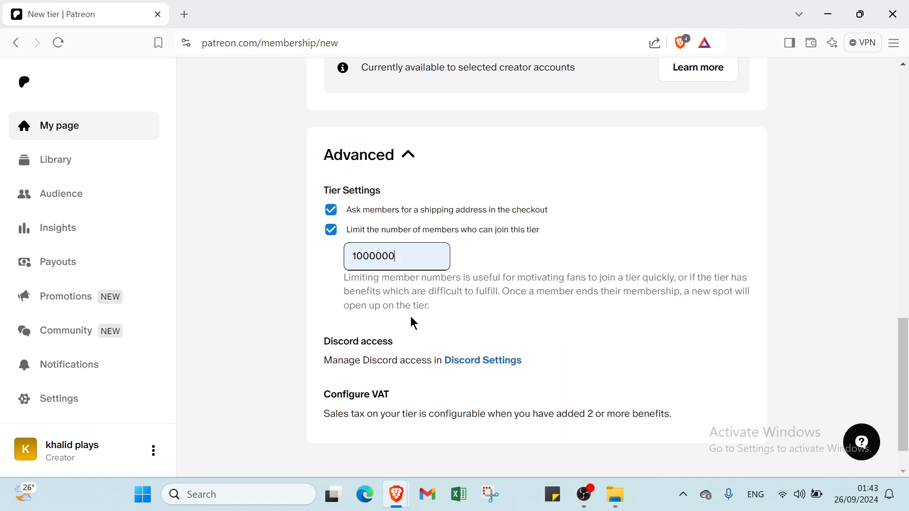
{"action": "scroll", "coordinate": [407, 317], "scroll_direction": "down", "scroll_amount": 1}
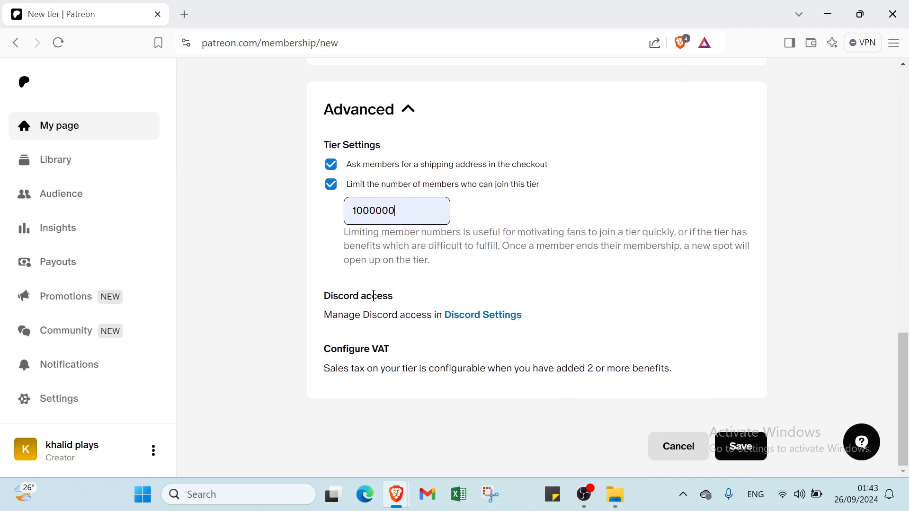
- Leave the new tier form without saving, return to the creator page and log out of the account
{"action": "scroll", "coordinate": [359, 352], "scroll_direction": "up", "scroll_amount": 7}
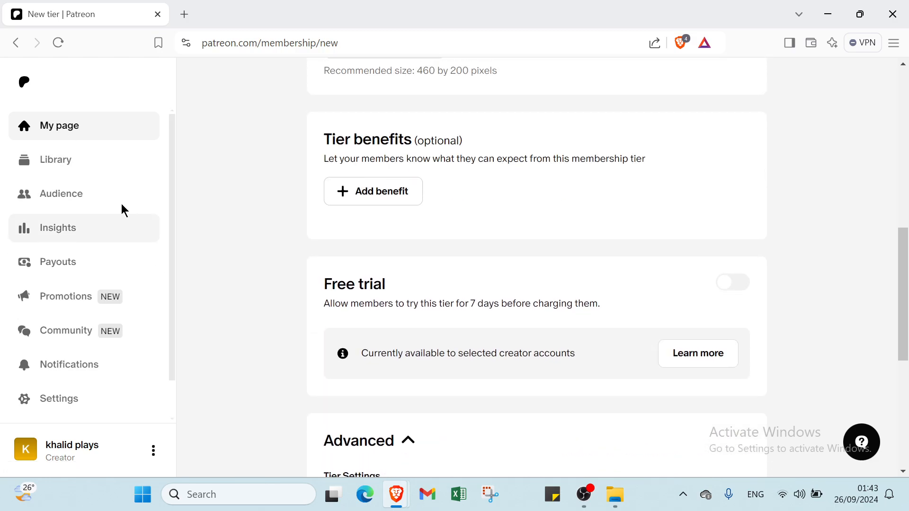
{"action": "left_click", "coordinate": [83, 137]}
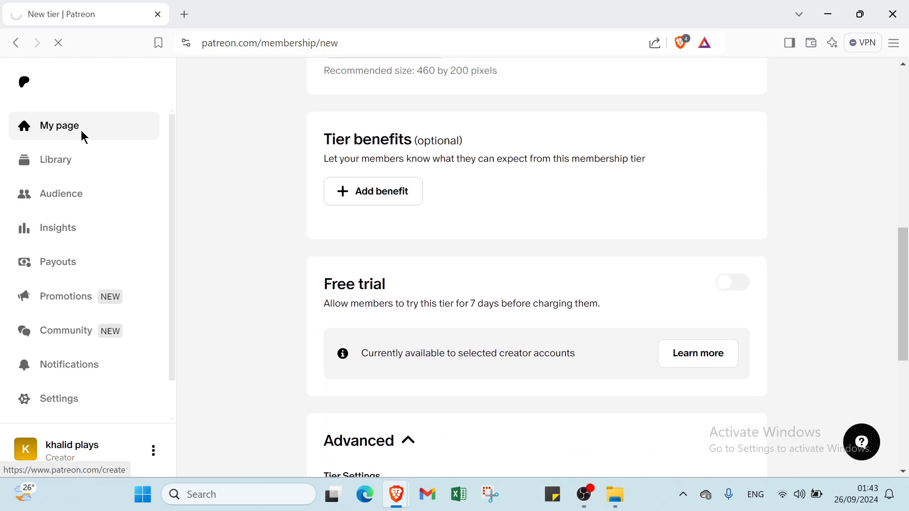
{"action": "scroll", "coordinate": [577, 355], "scroll_direction": "down", "scroll_amount": 3}
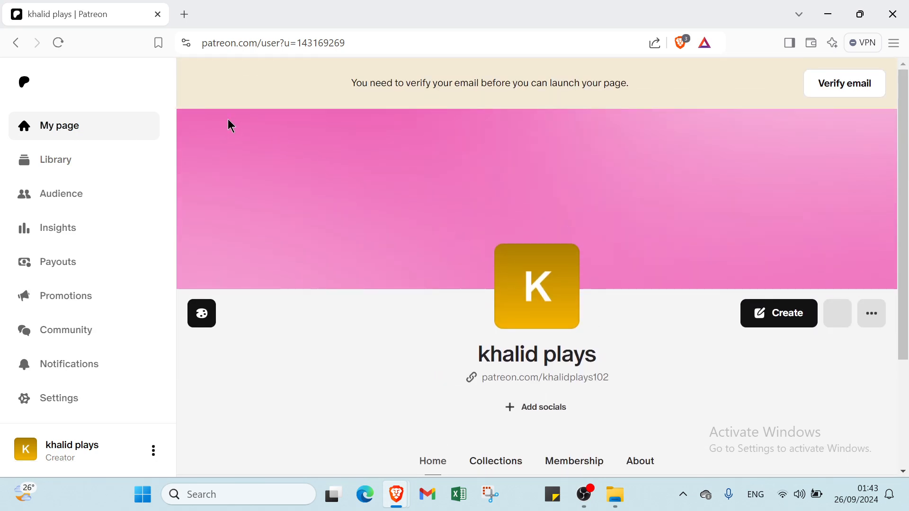
{"action": "left_click", "coordinate": [163, 454]}
{"action": "left_click", "coordinate": [166, 421]}
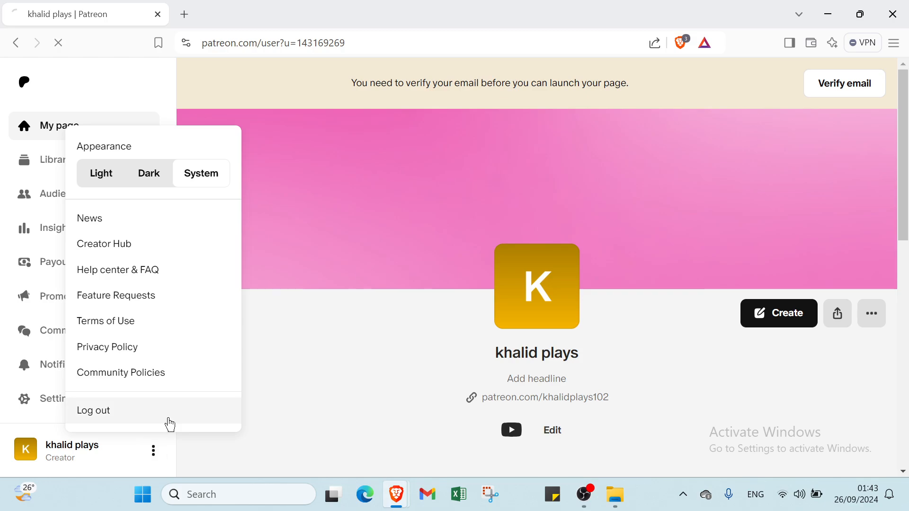